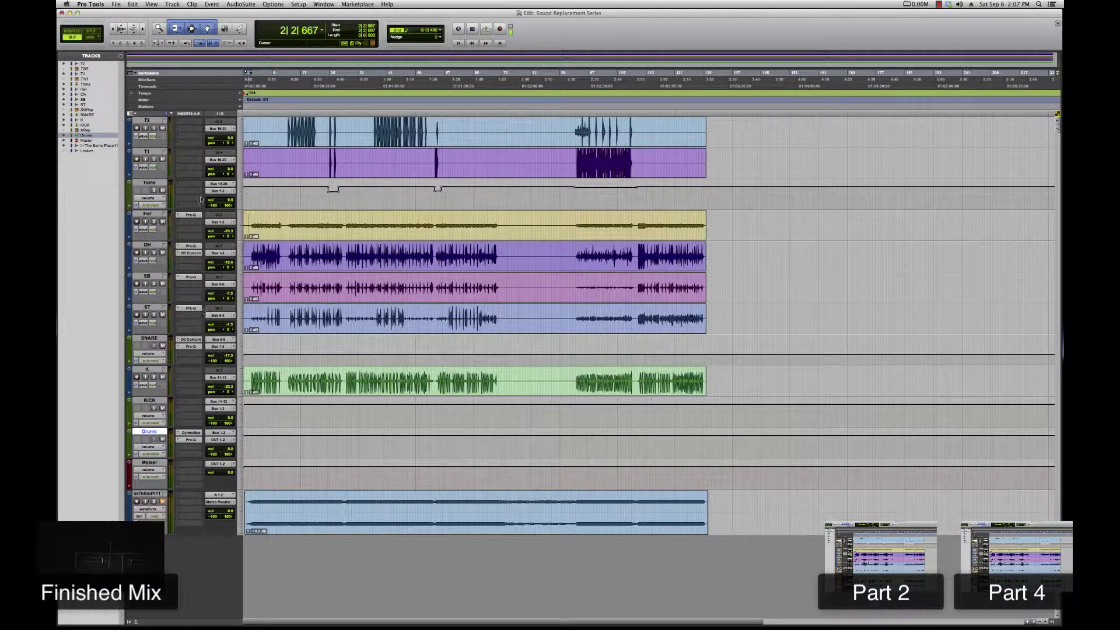
Step: Create one new stereo instrument track directly below the T1 track
click(153, 152)
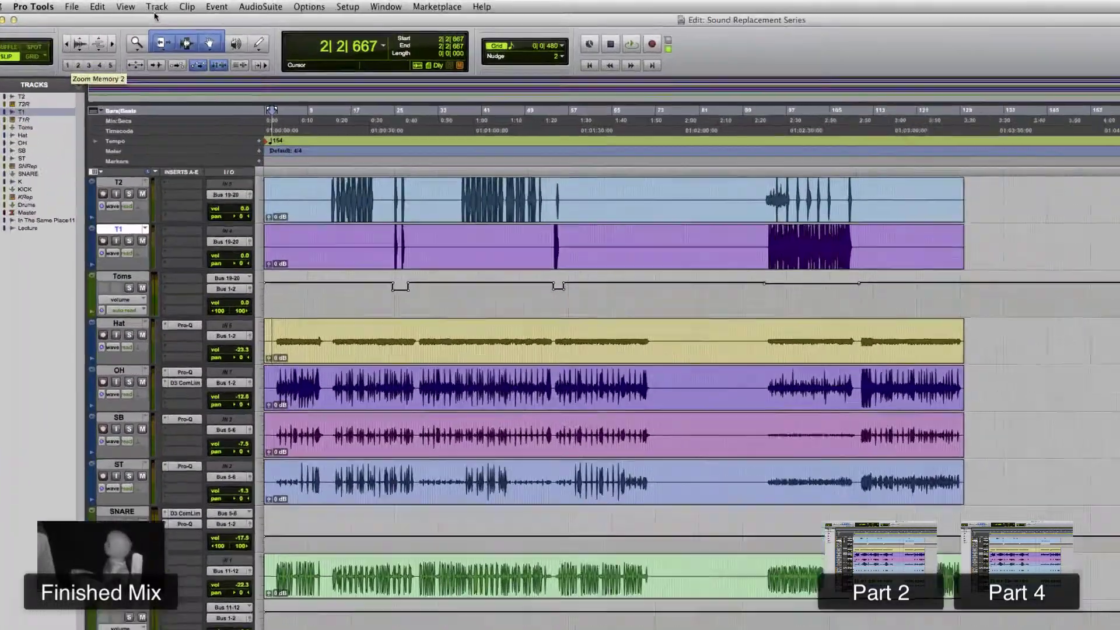
click(172, 5)
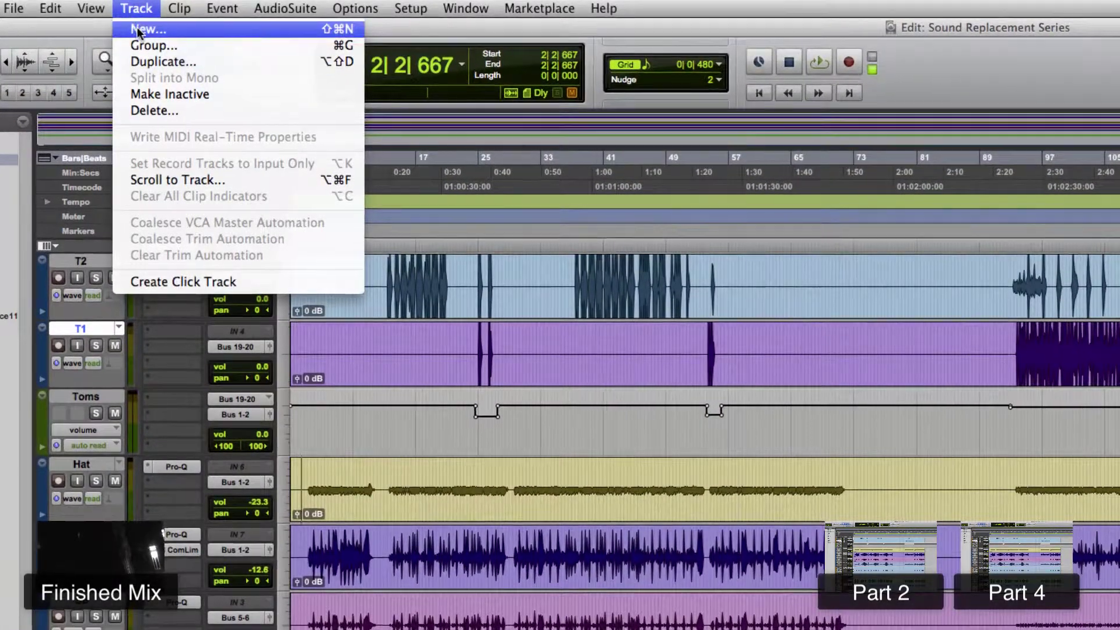
click(139, 31)
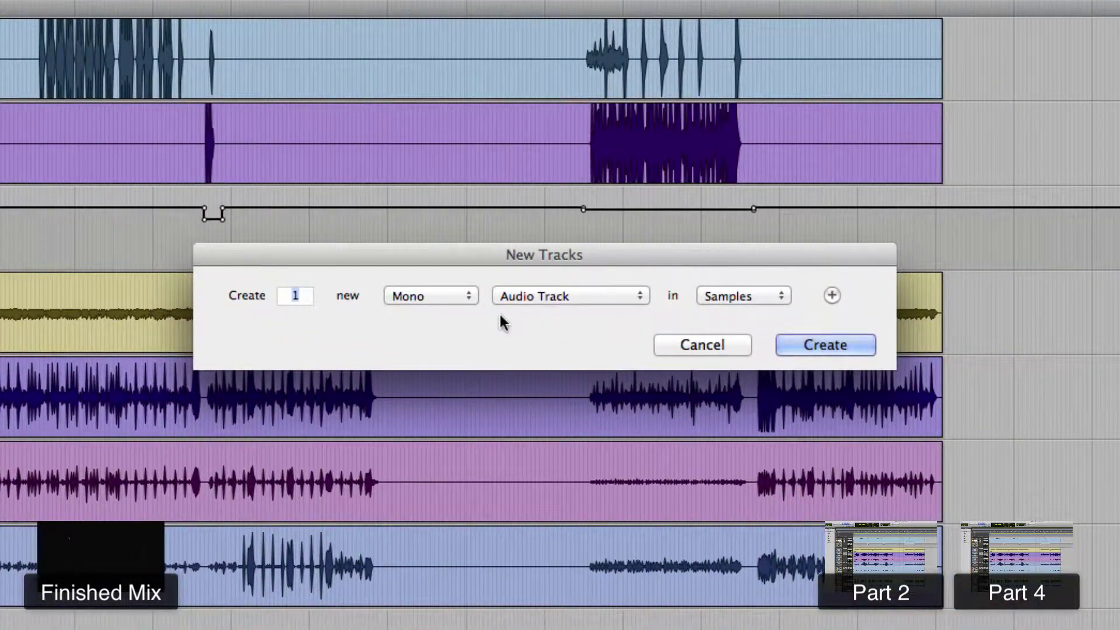
click(452, 296)
click(450, 311)
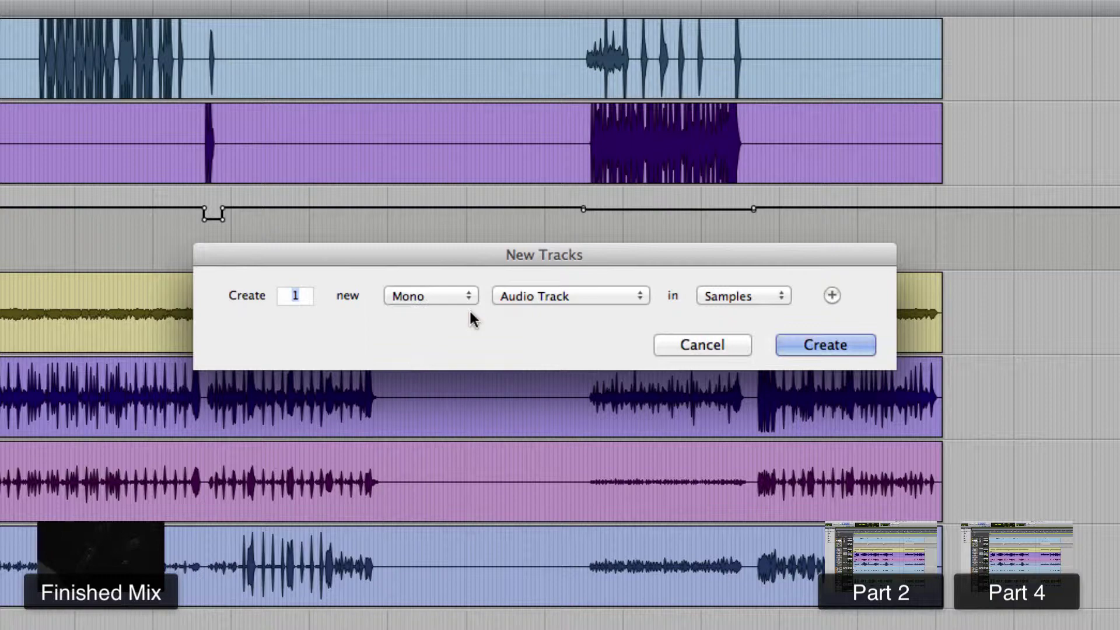
click(536, 295)
click(543, 379)
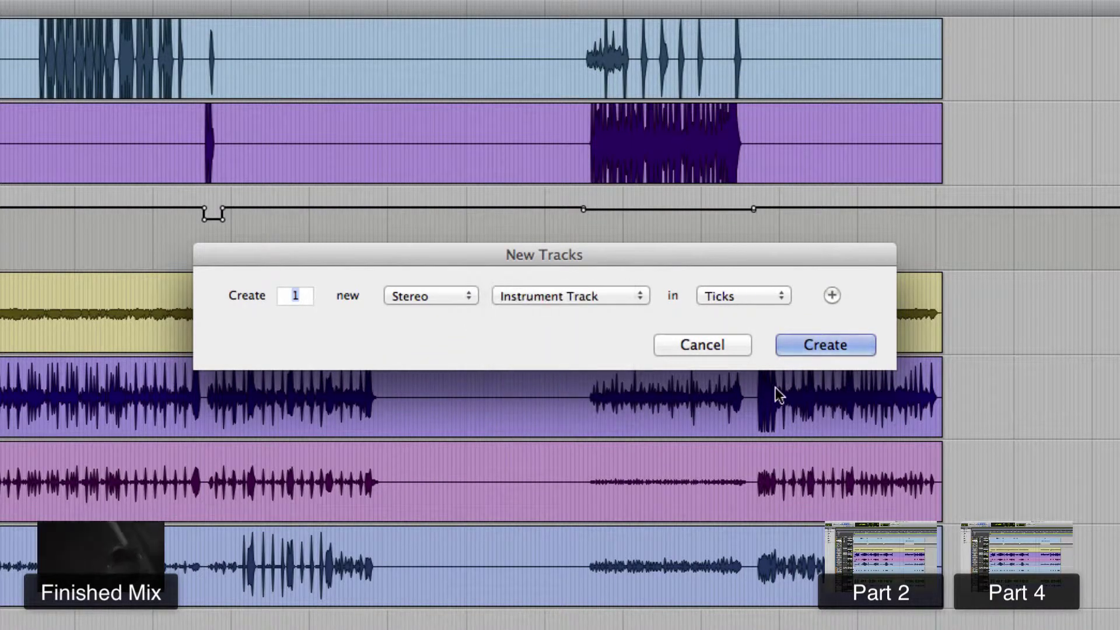
click(803, 354)
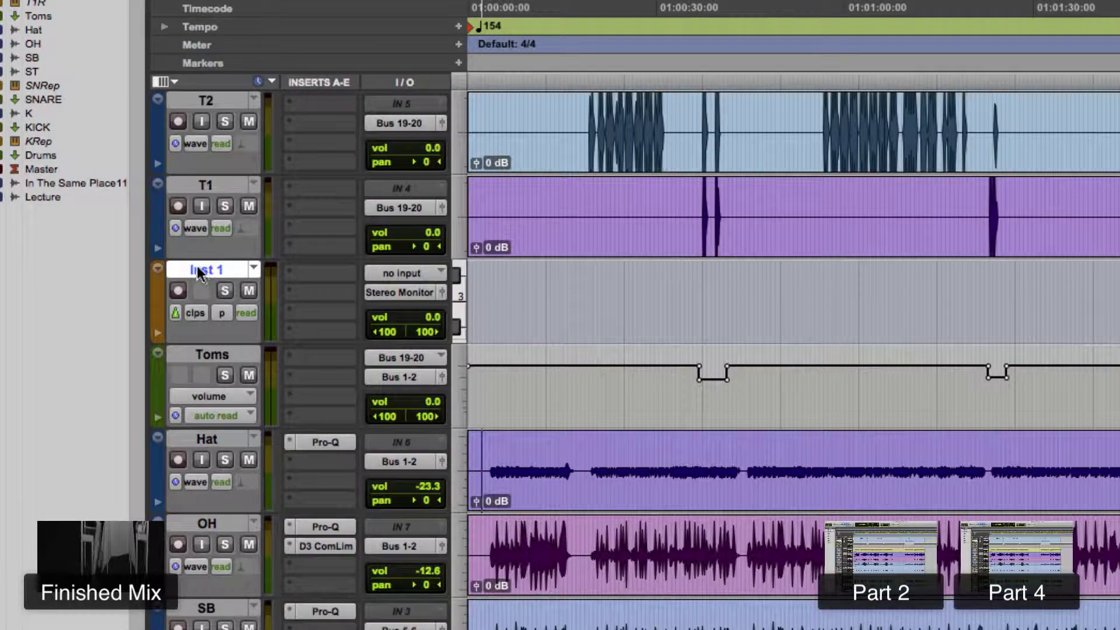
Step: Rename the new instrument track as Tom2Rep
double_click(198, 270)
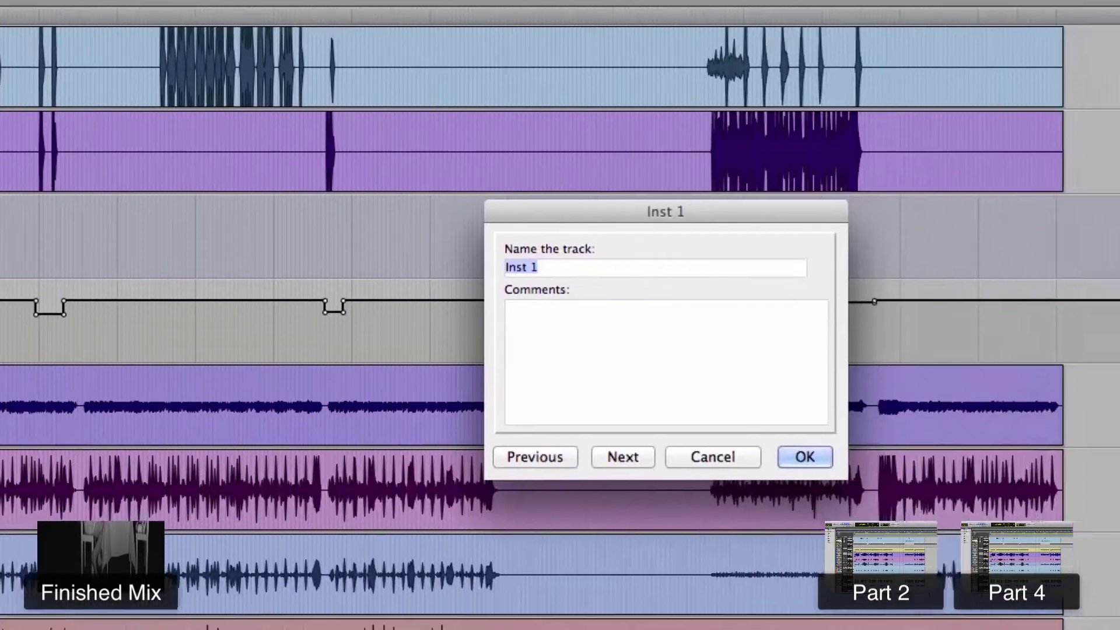
text(TomsR)
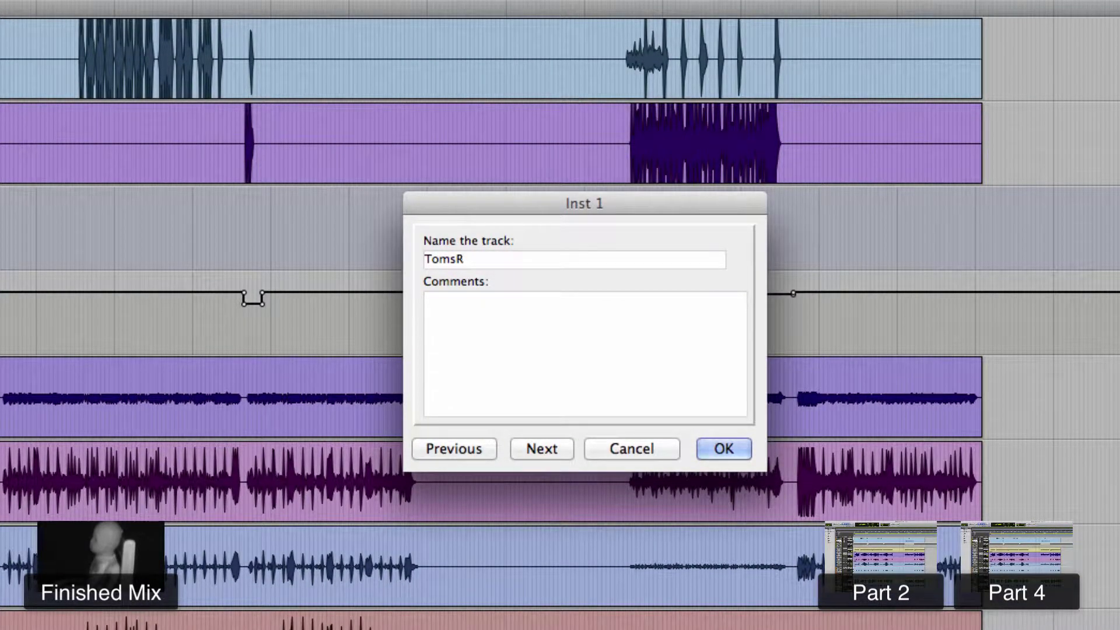
text(ep)
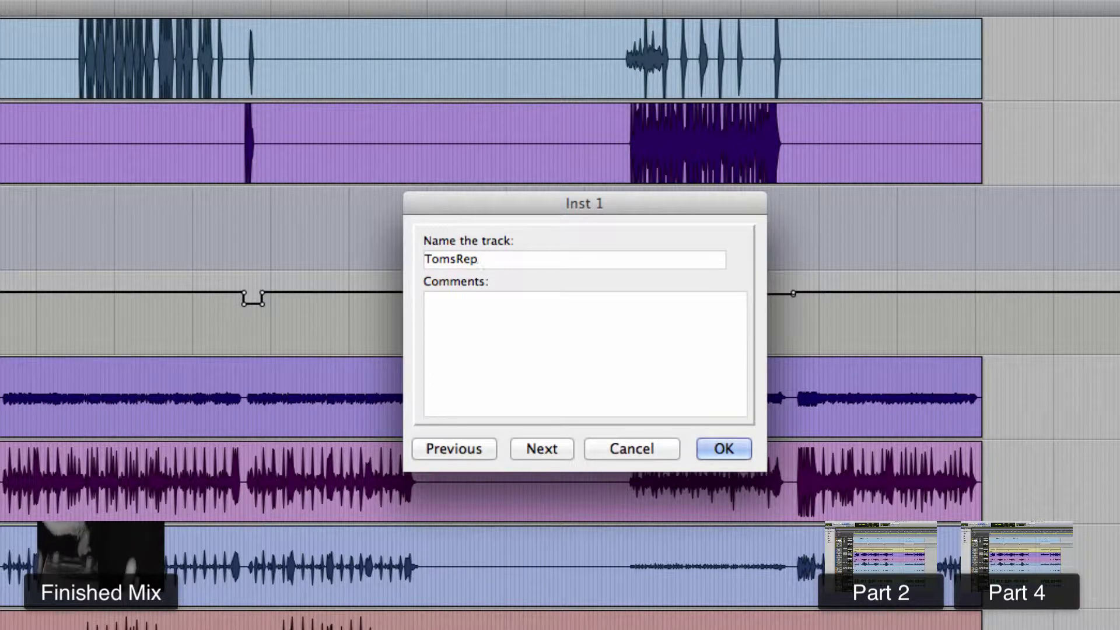
click(459, 259)
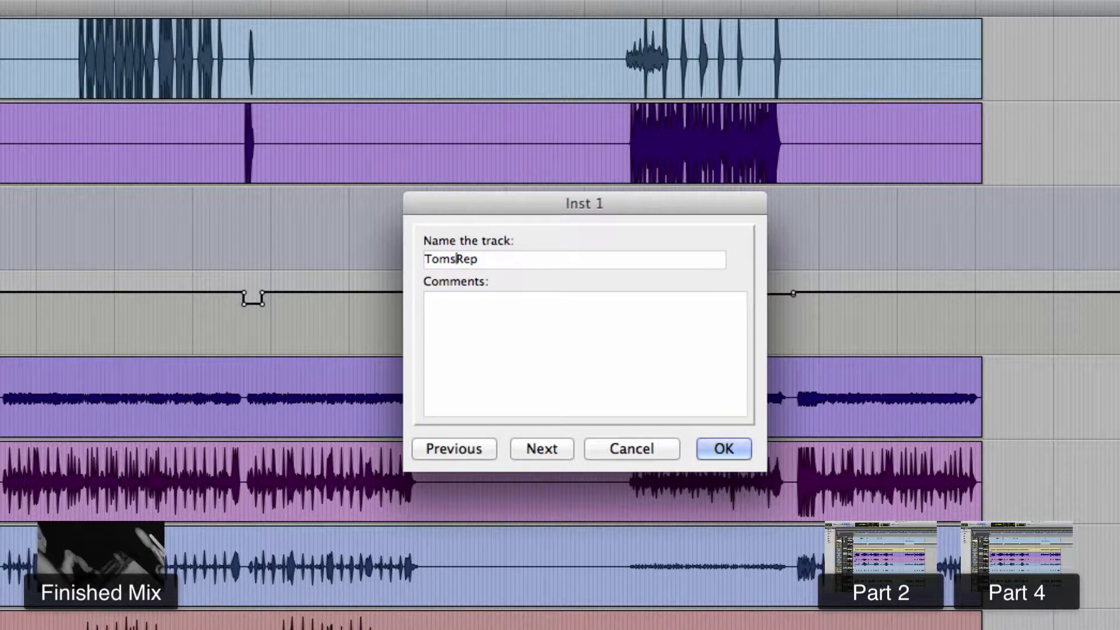
key(BackSpace)
text(1)
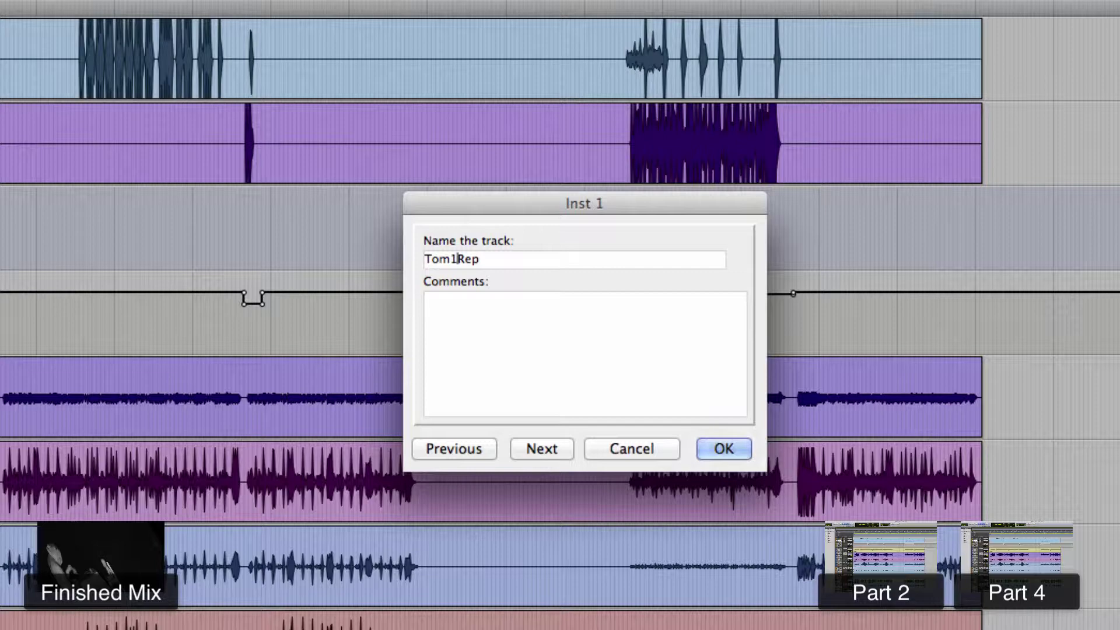
key(BackSpace)
text(2)
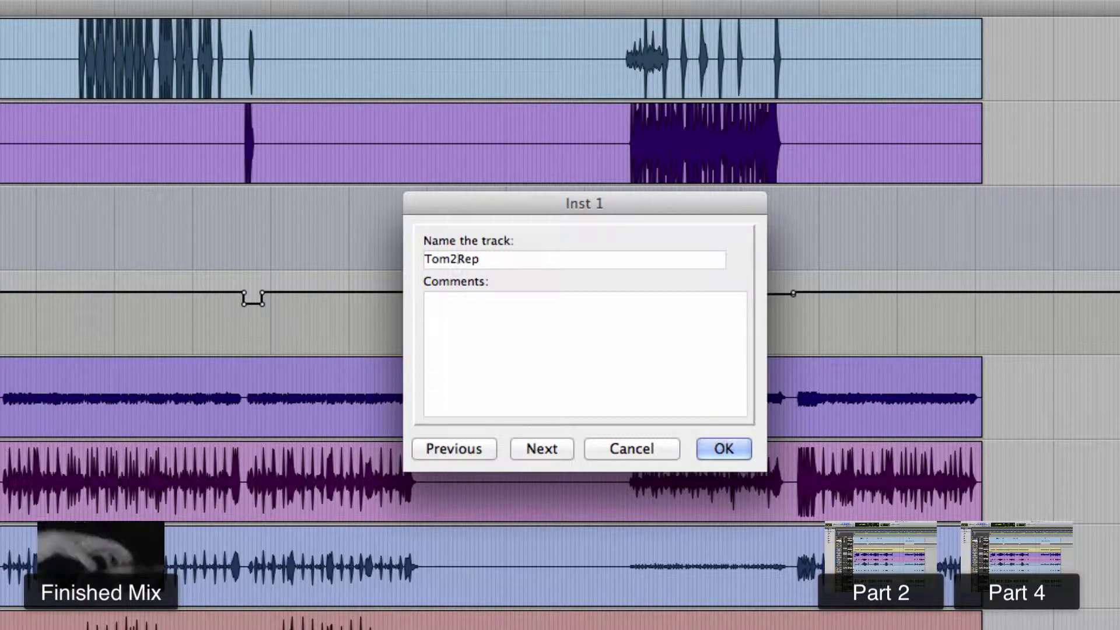
key(Return)
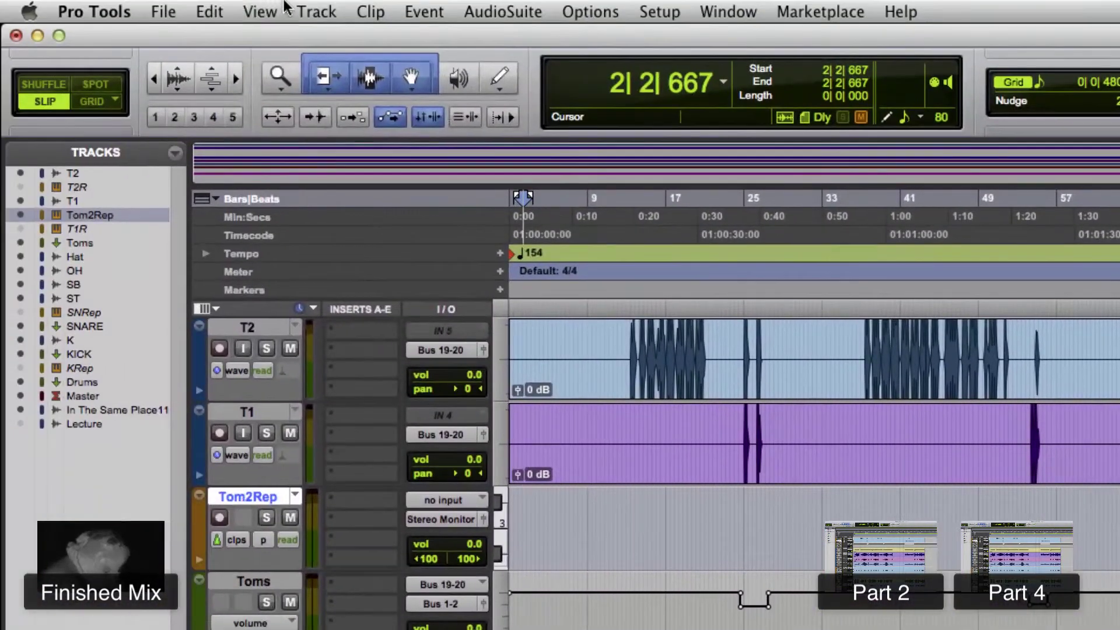
Step: Duplicate the Tom2Rep track and rename the copy as Tom1Rep
click(335, 10)
click(316, 74)
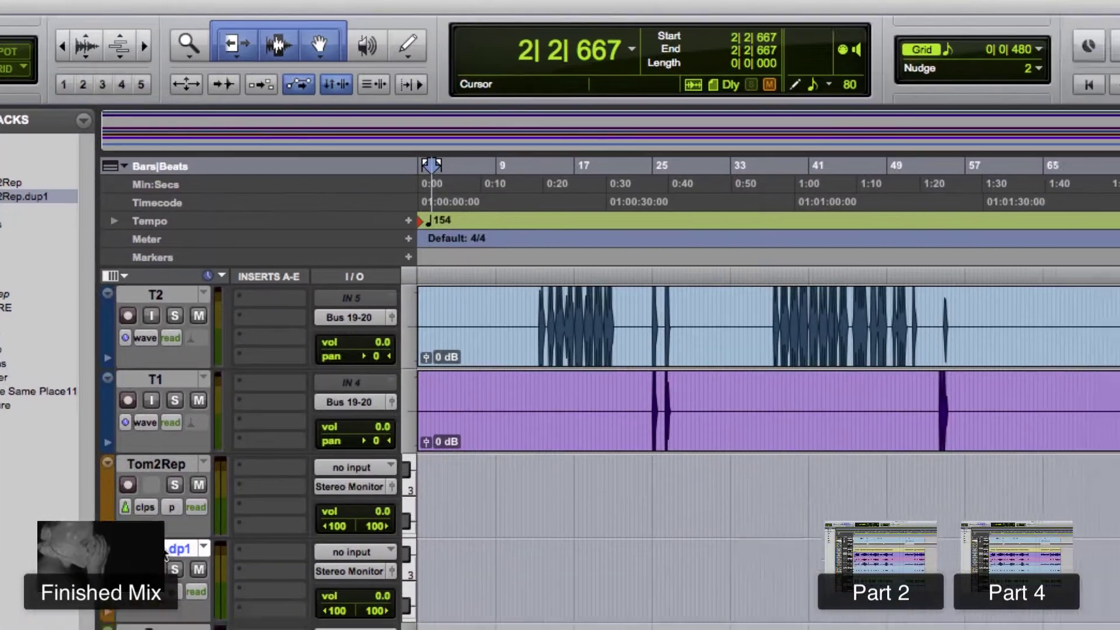
double_click(250, 583)
key(Right)
key(Left)
key(Left)
key(Left)
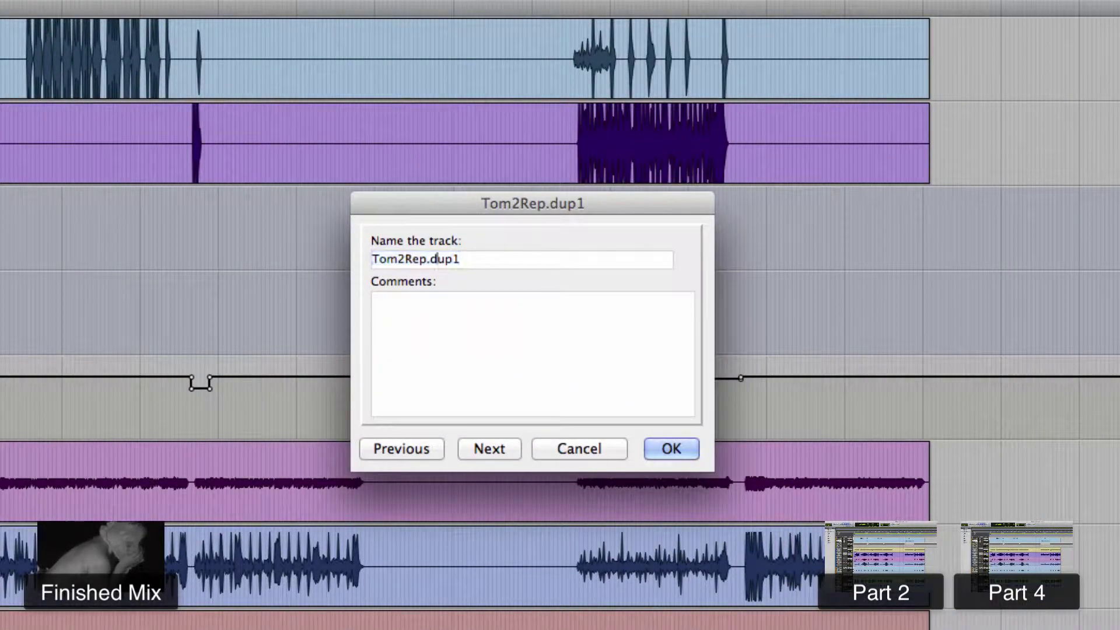
key(Right)
key(Right)
key(BackSpace)
key(BackSpace)
key(BackSpace)
key(BackSpace)
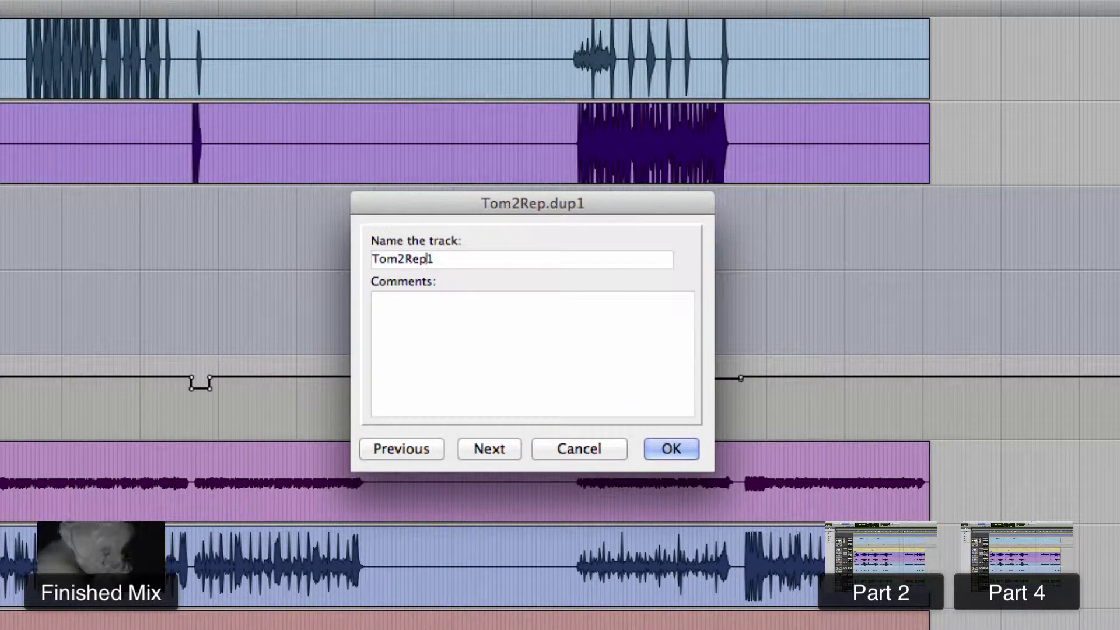
key(Delete)
key(Left)
key(Left)
key(Left)
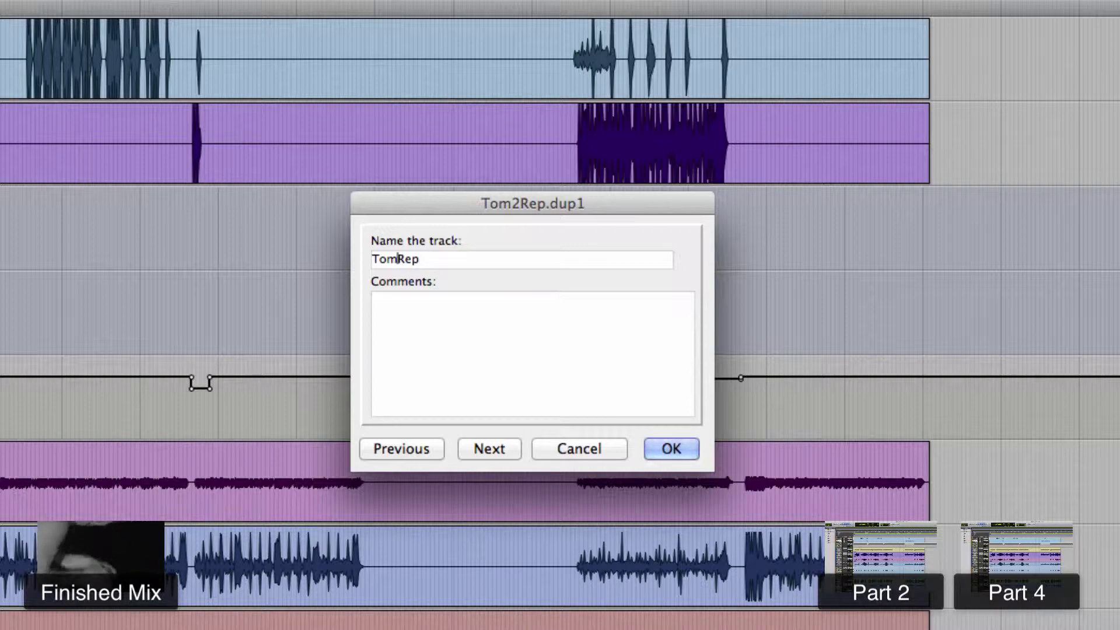
key(Return)
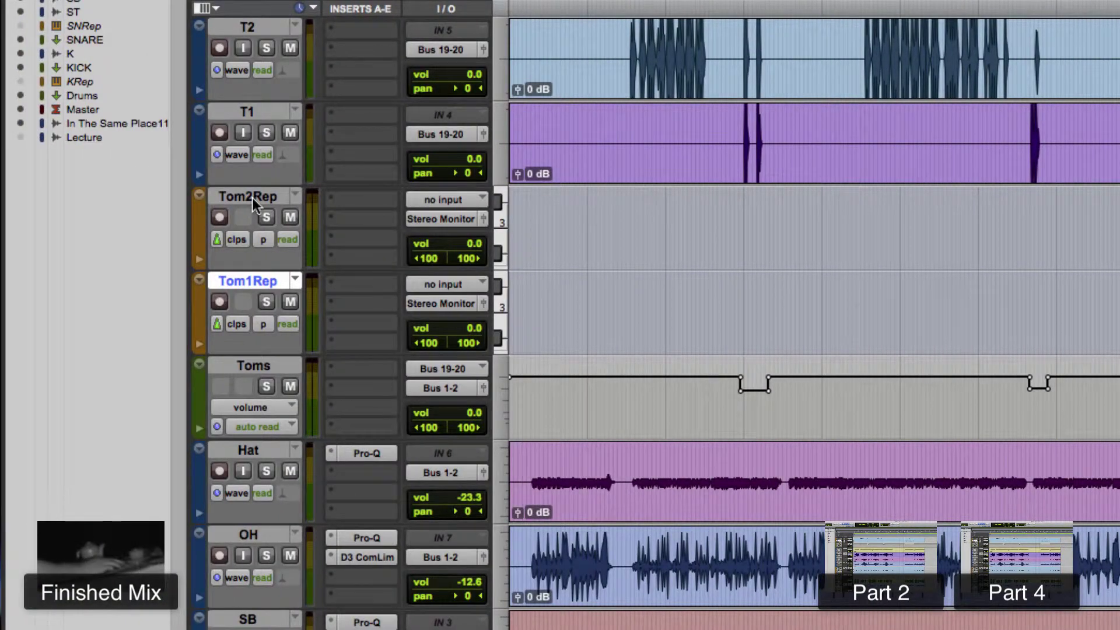
Step: Move Tom2Rep between T2 and T1, and route the outputs of both Tom2Rep and Tom1Rep to stereo Bus 19-20
drag(252, 198, 278, 121)
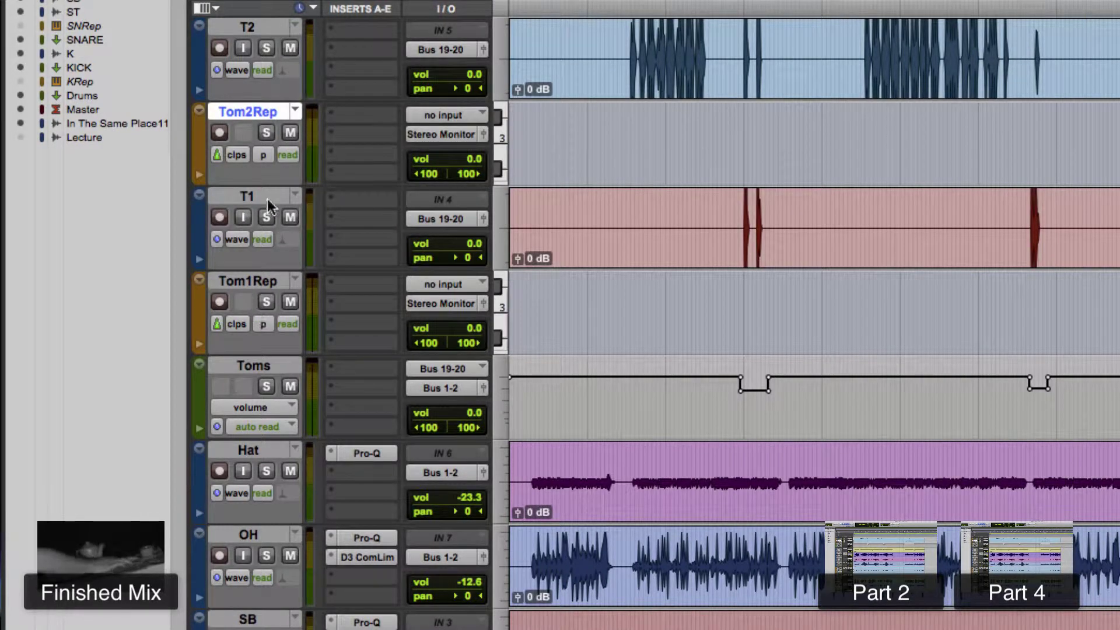
super+click(239, 280)
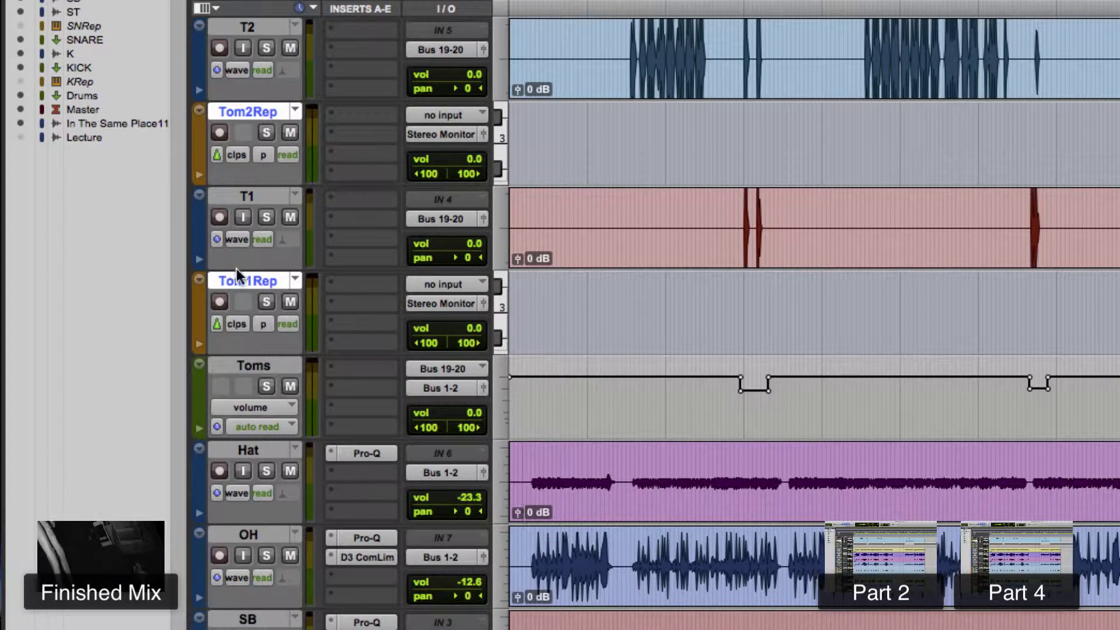
click(429, 135)
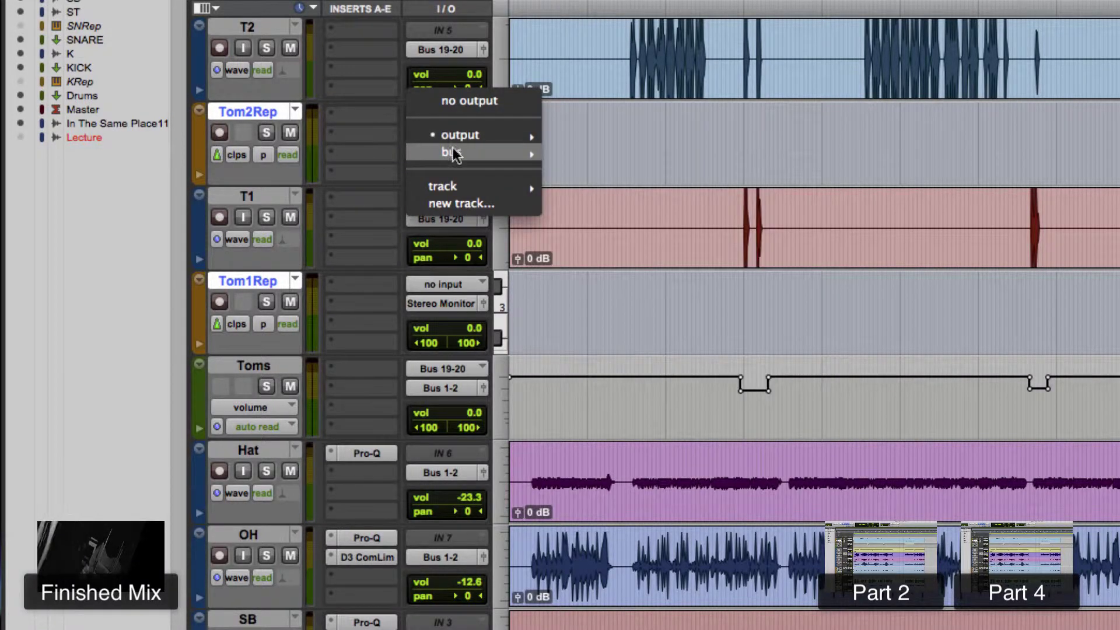
mouse_move(451, 151)
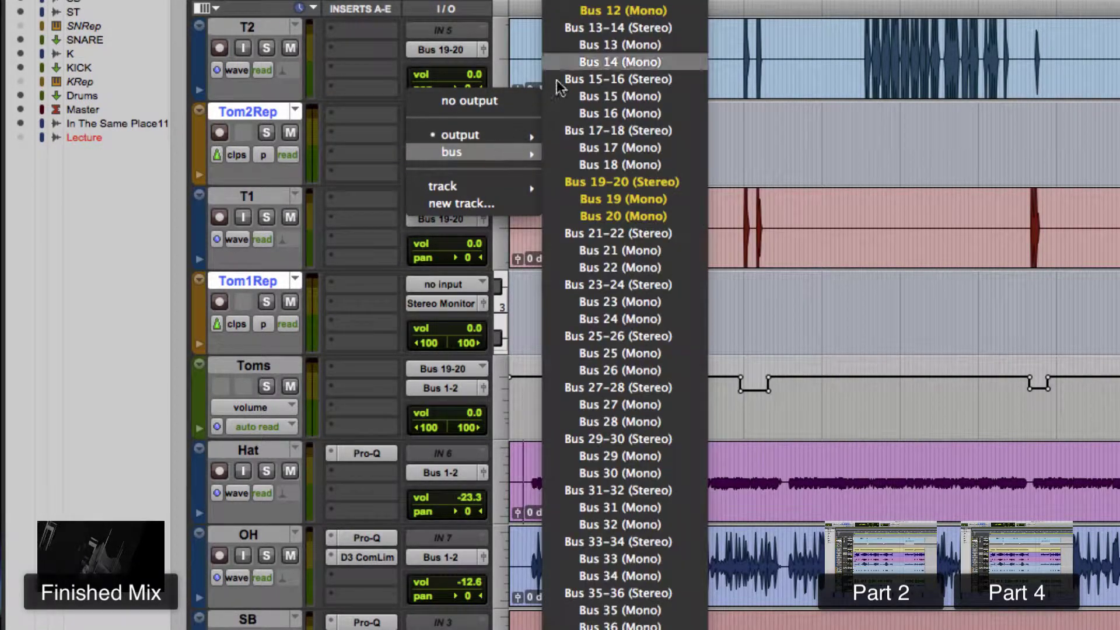
alt+shift+click(605, 181)
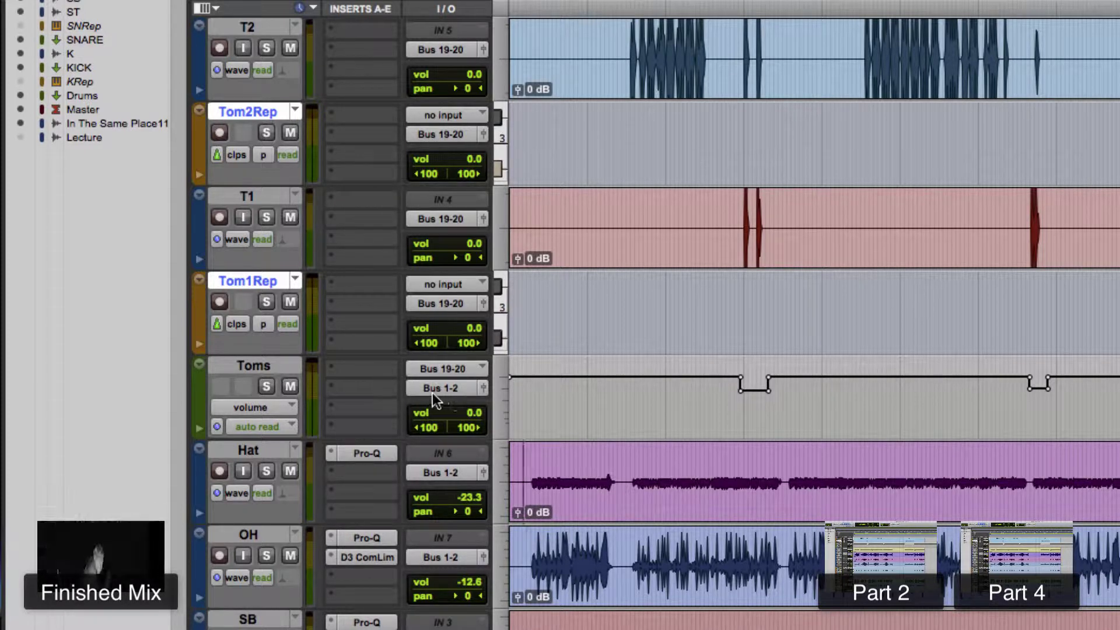
Step: Select the Toms track and audition the first tom passage on T2 from about bar 13
click(281, 364)
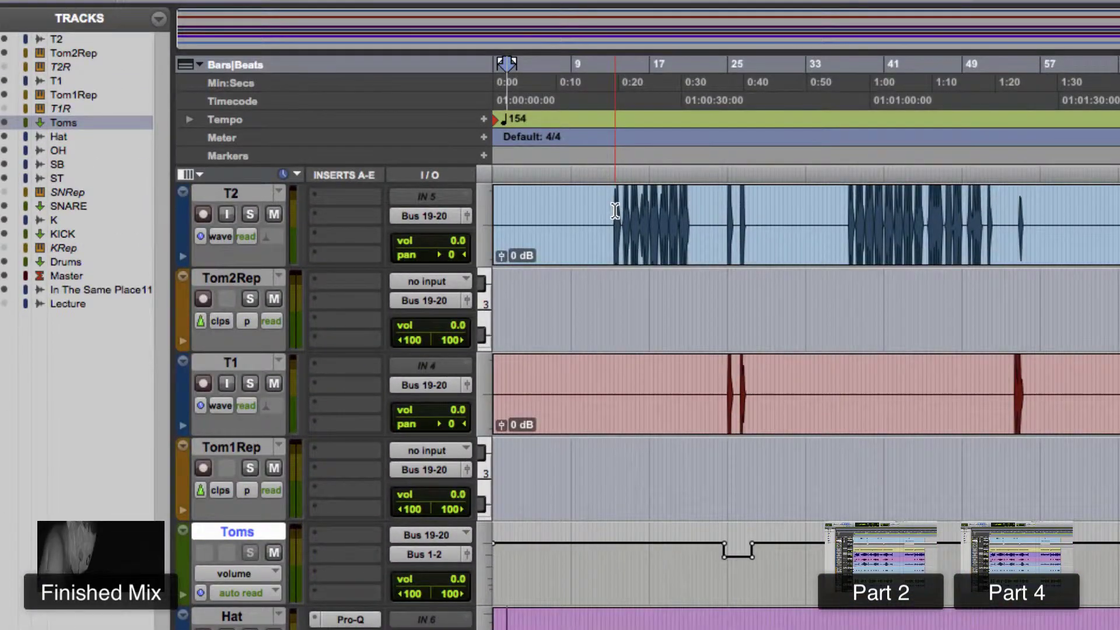
click(611, 210)
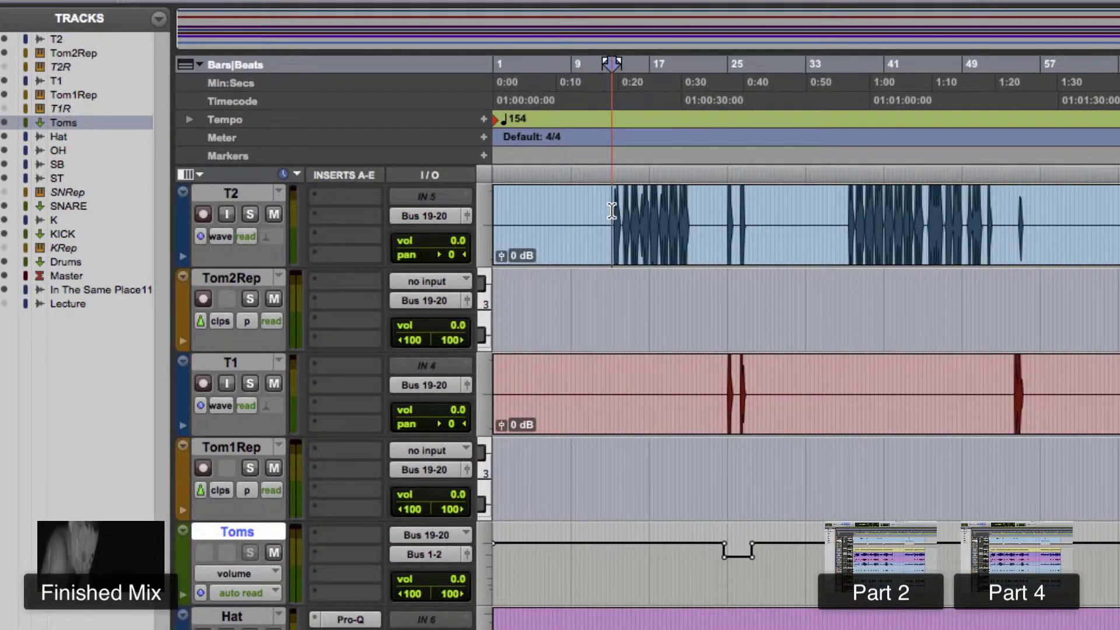
key(t)
key(t)
key(t)
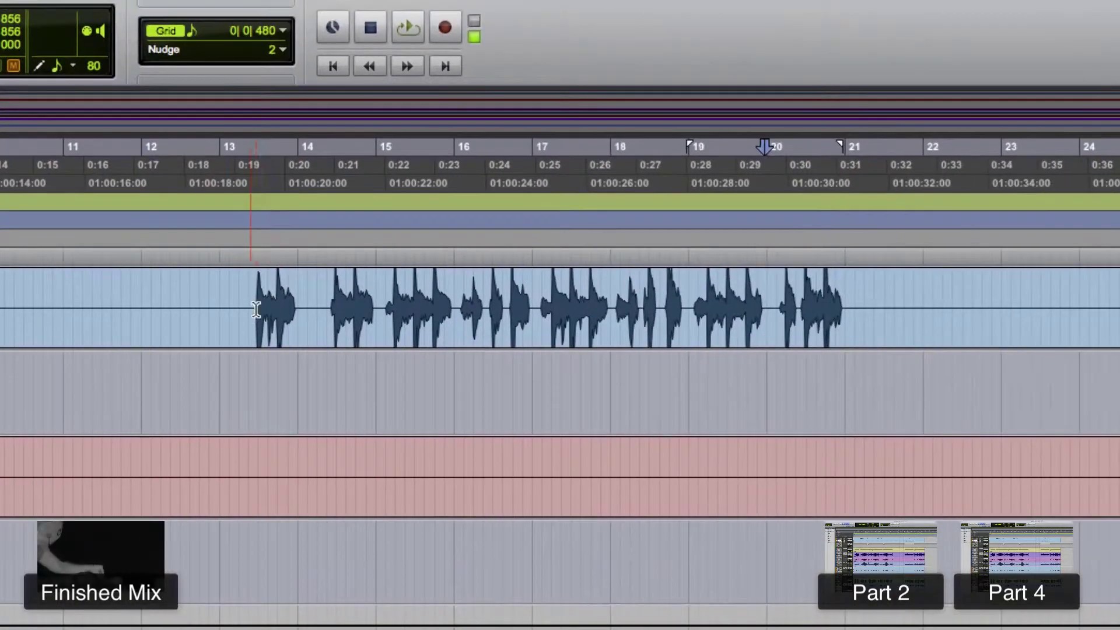
click(980, 224)
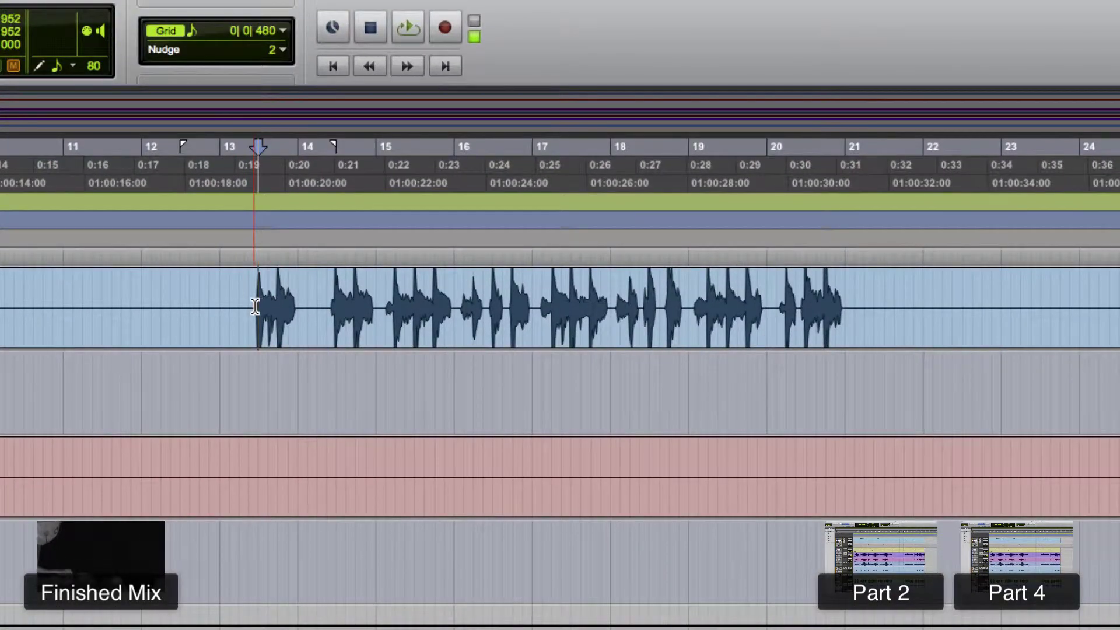
click(255, 306)
key(space)
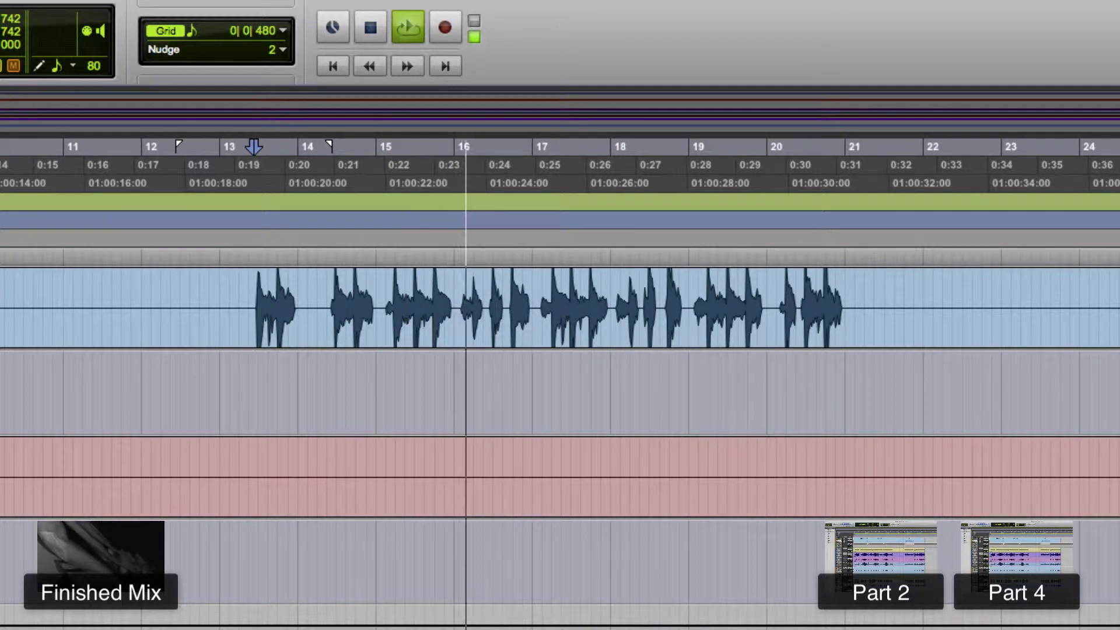
key(space)
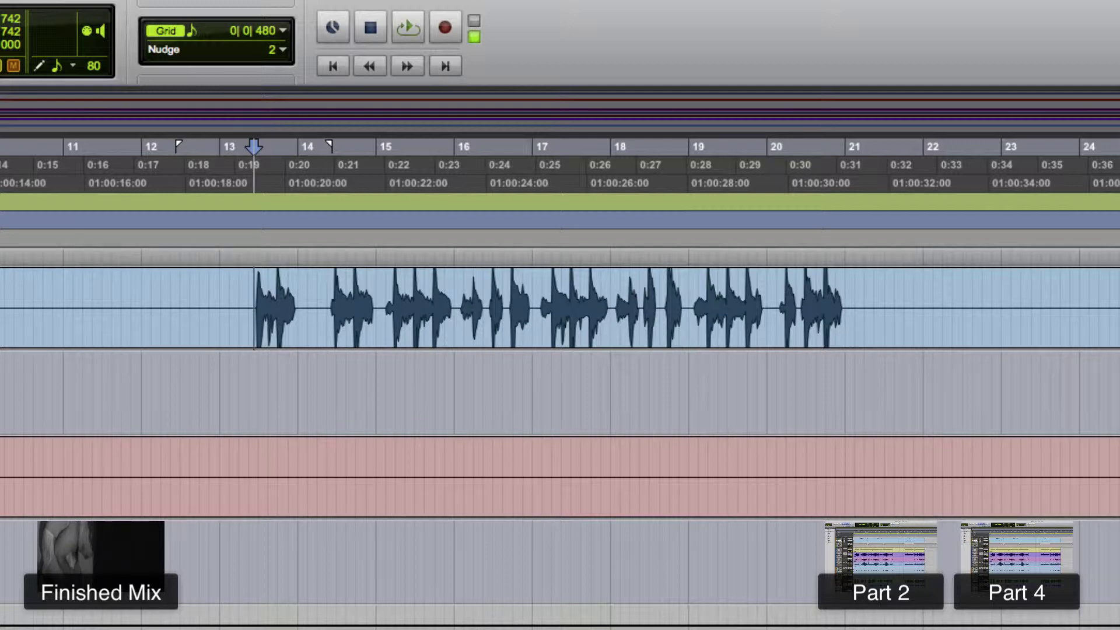
Step: Inspect the individual tom hits on T2 by marking the passage from about bar 13 to bar 21 and returning to its start
drag(215, 283, 881, 290)
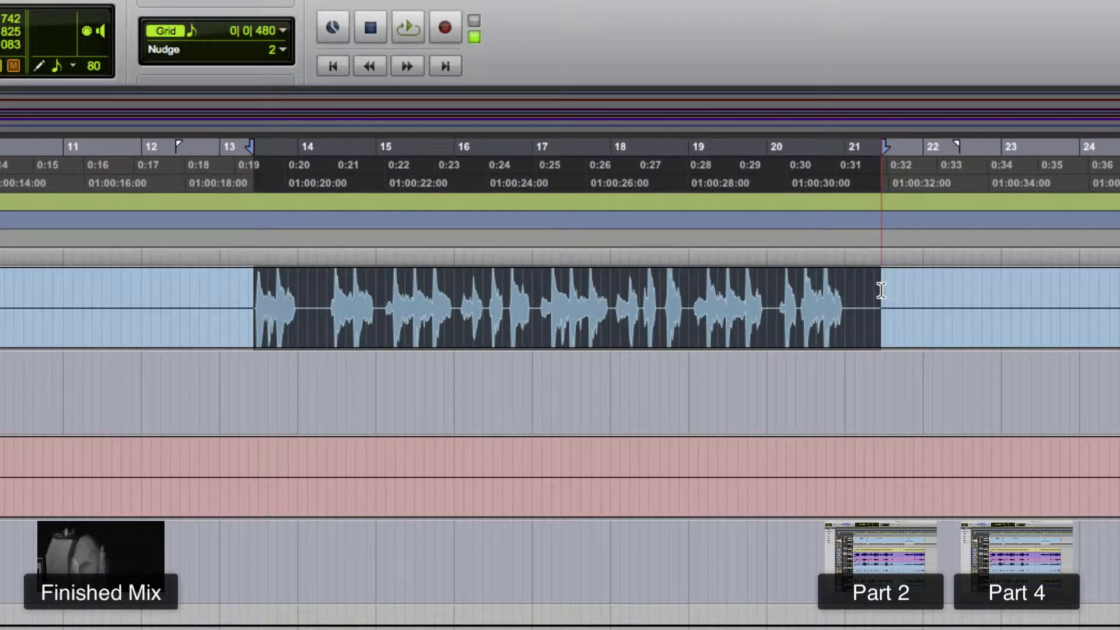
click(500, 285)
key(t)
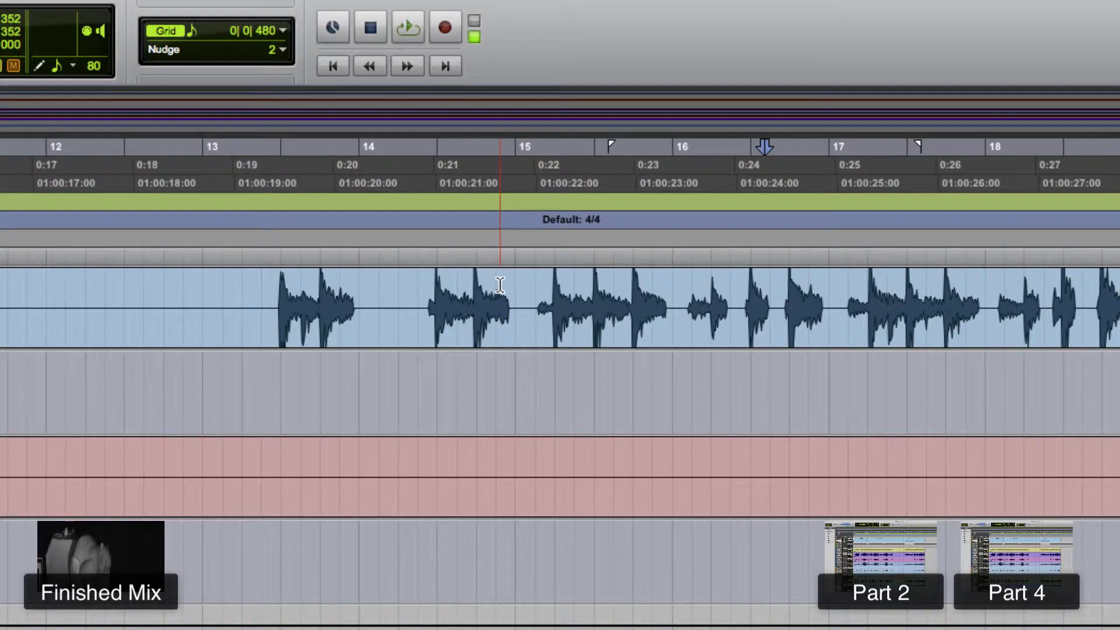
click(1033, 286)
key(r)
key(t)
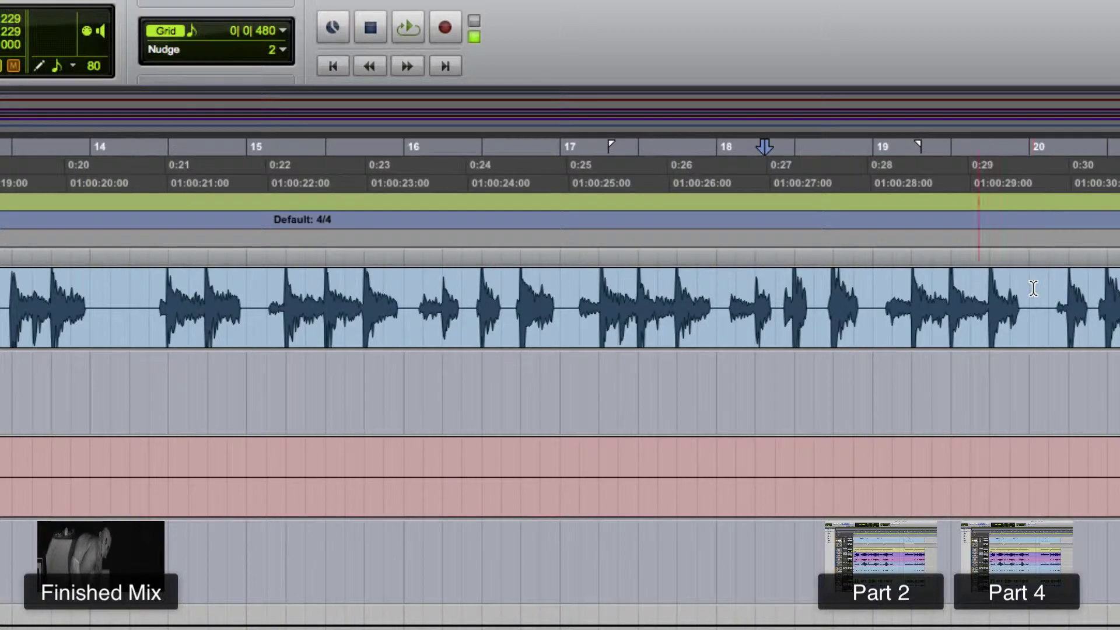
click(216, 231)
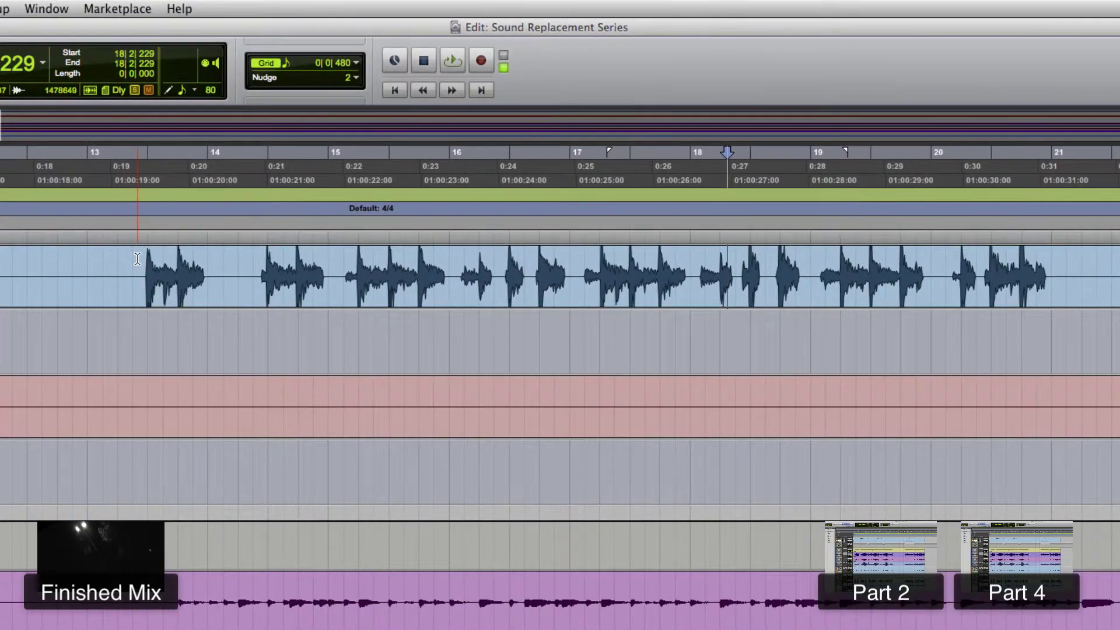
drag(138, 259, 1094, 270)
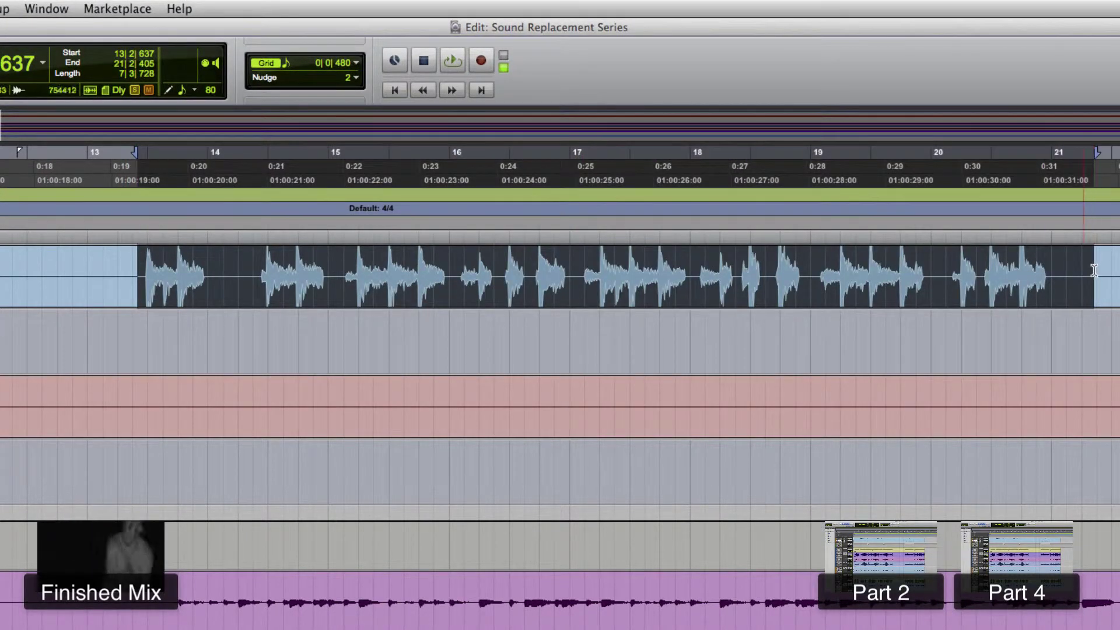
click(141, 266)
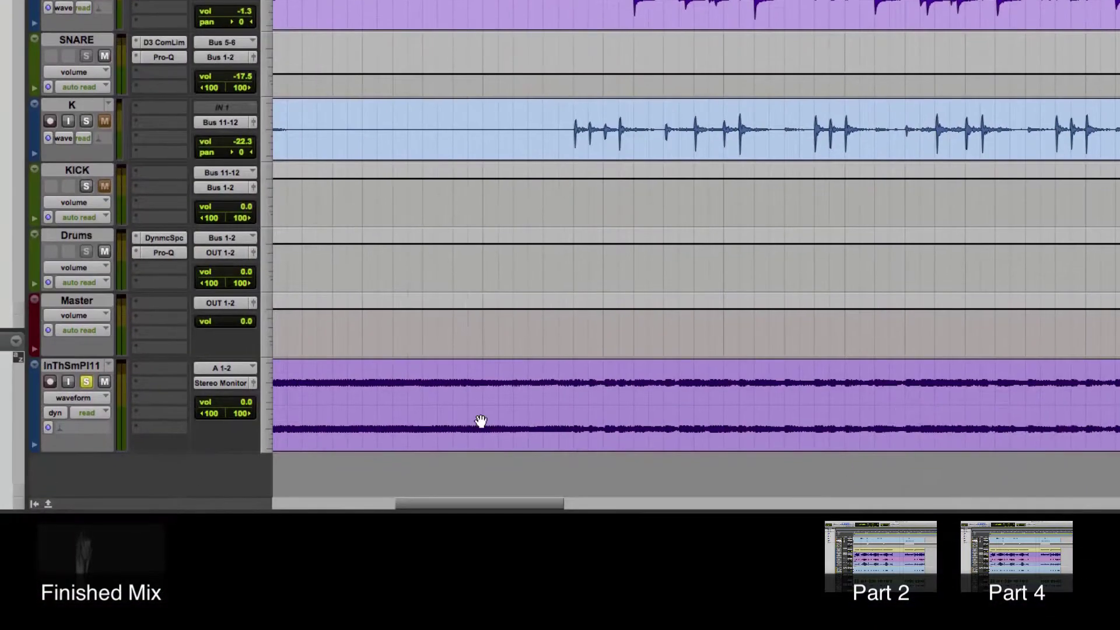
Step: Audition the T2 tom passage in solo from about bar 13 and mark its full range from bar 13 through bar 21
key(space)
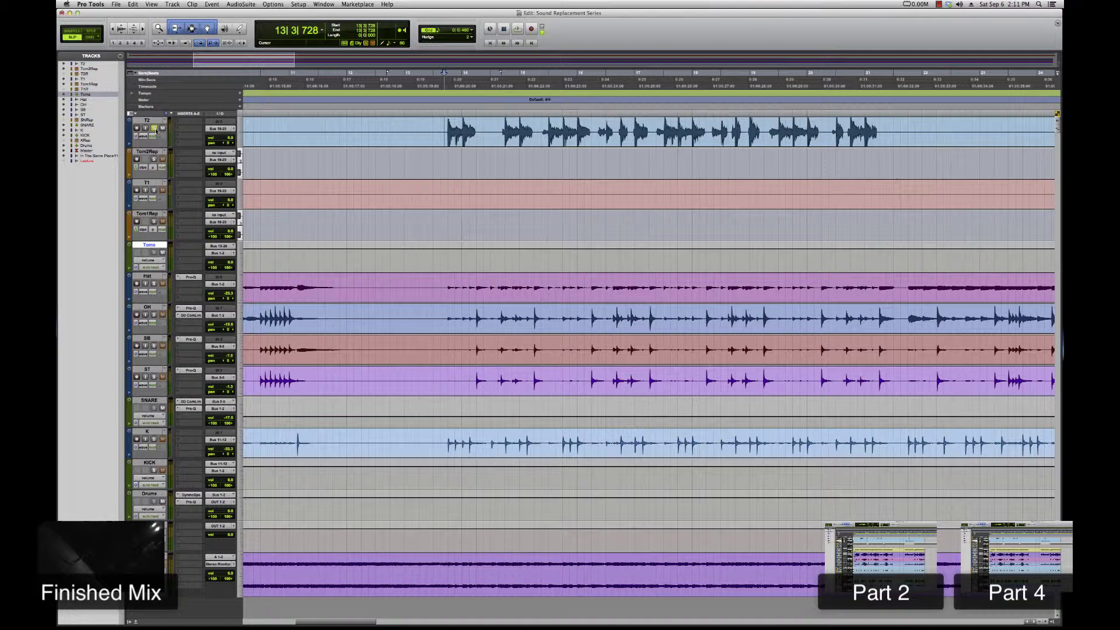
key(space)
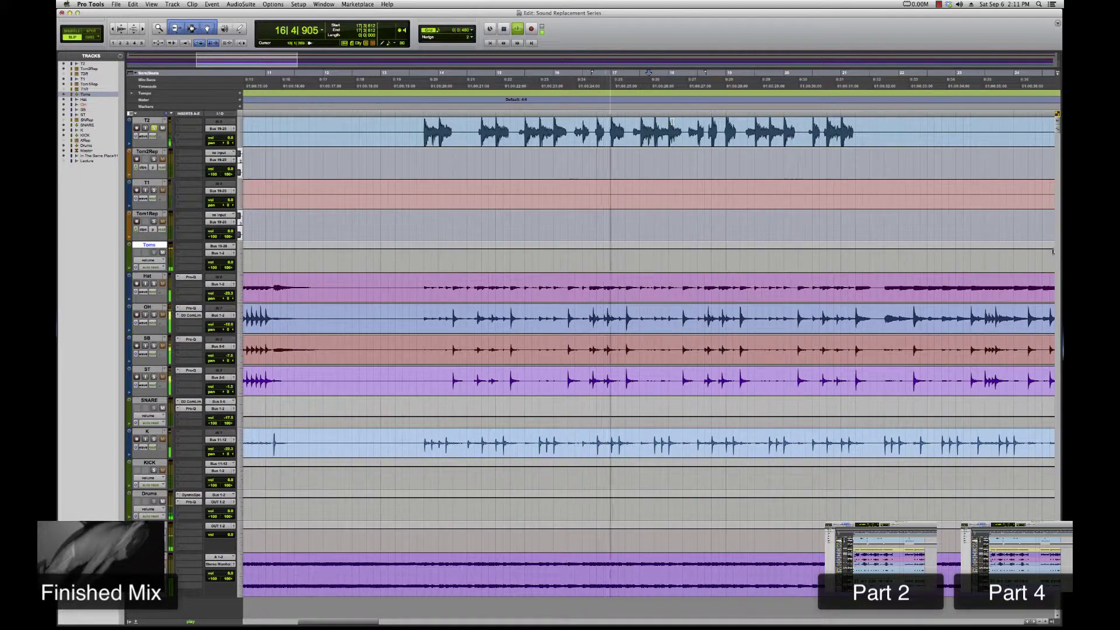
key(space)
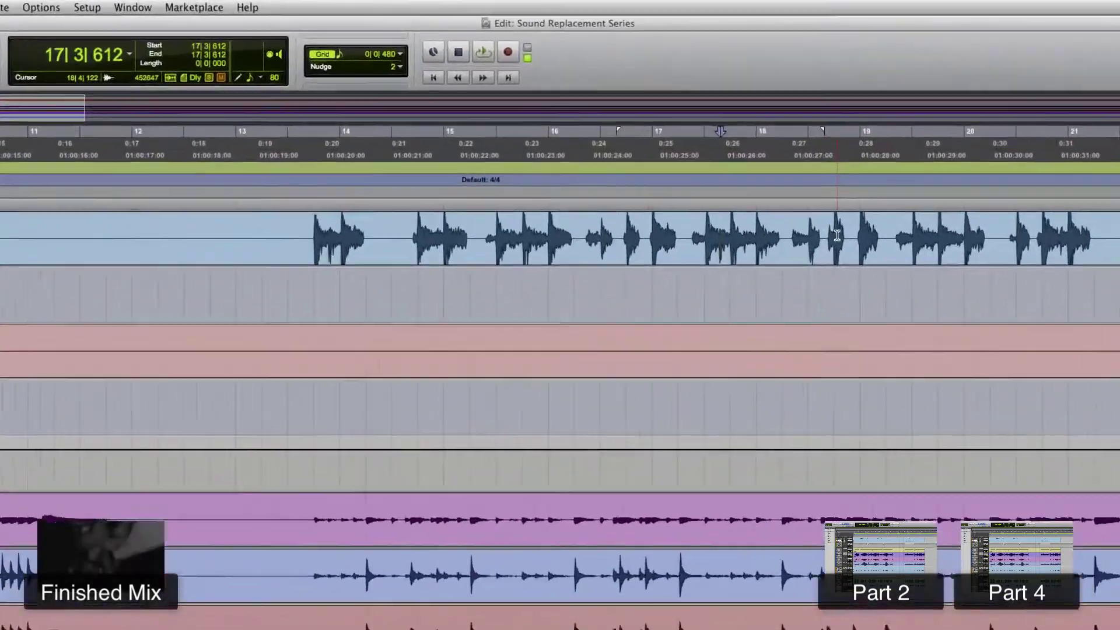
click(837, 235)
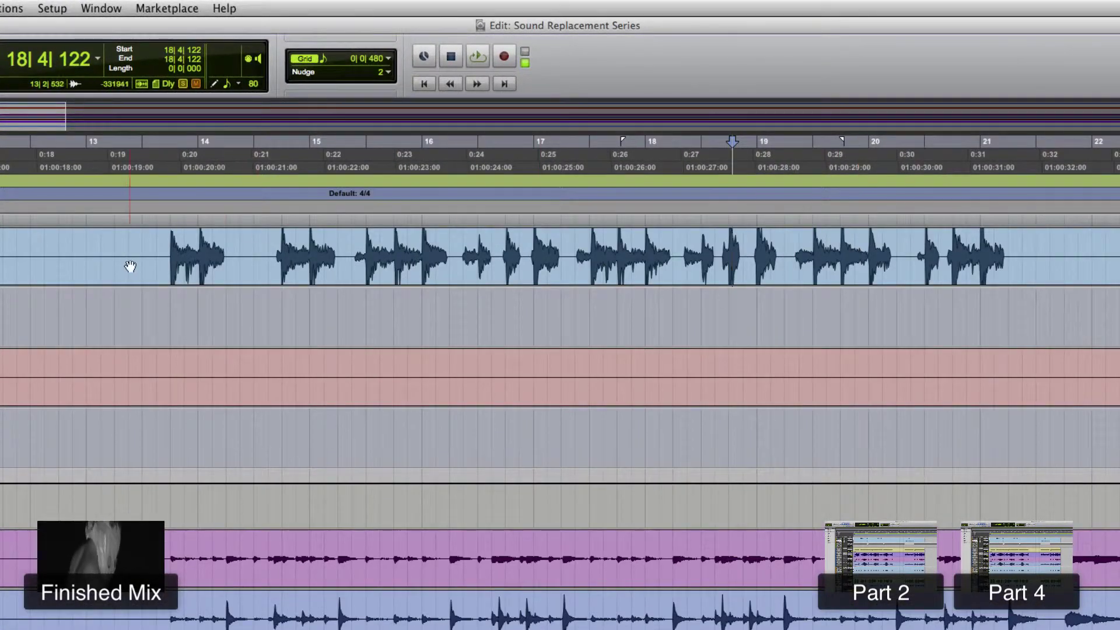
drag(116, 243, 1070, 255)
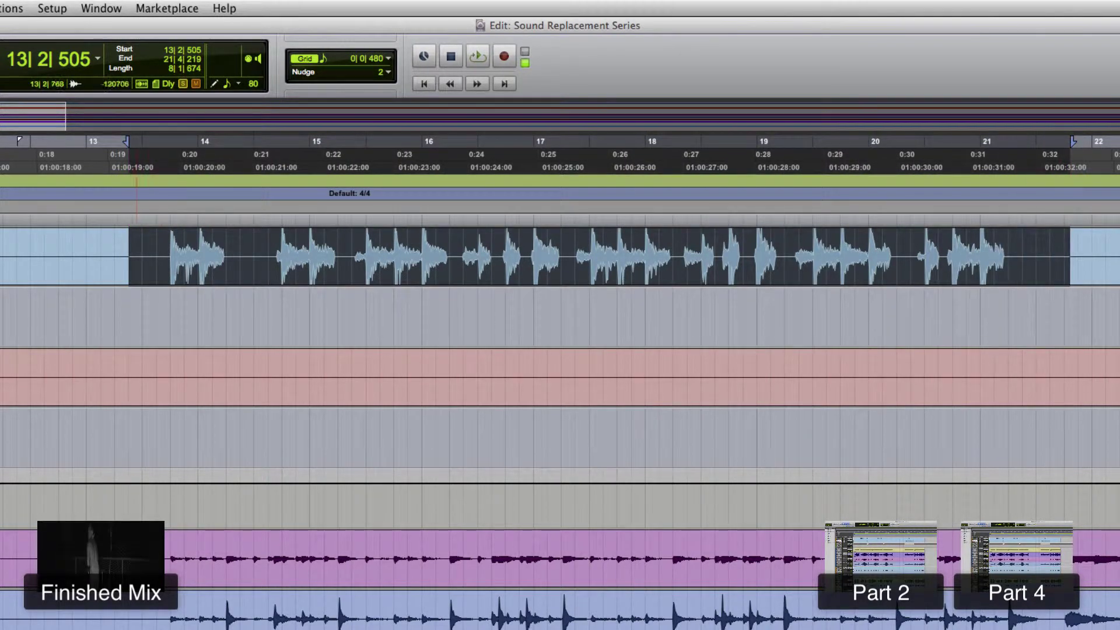
Step: Place the playback position just before the first T2 tom hit in bar 13 and take T2 out of solo
click(230, 525)
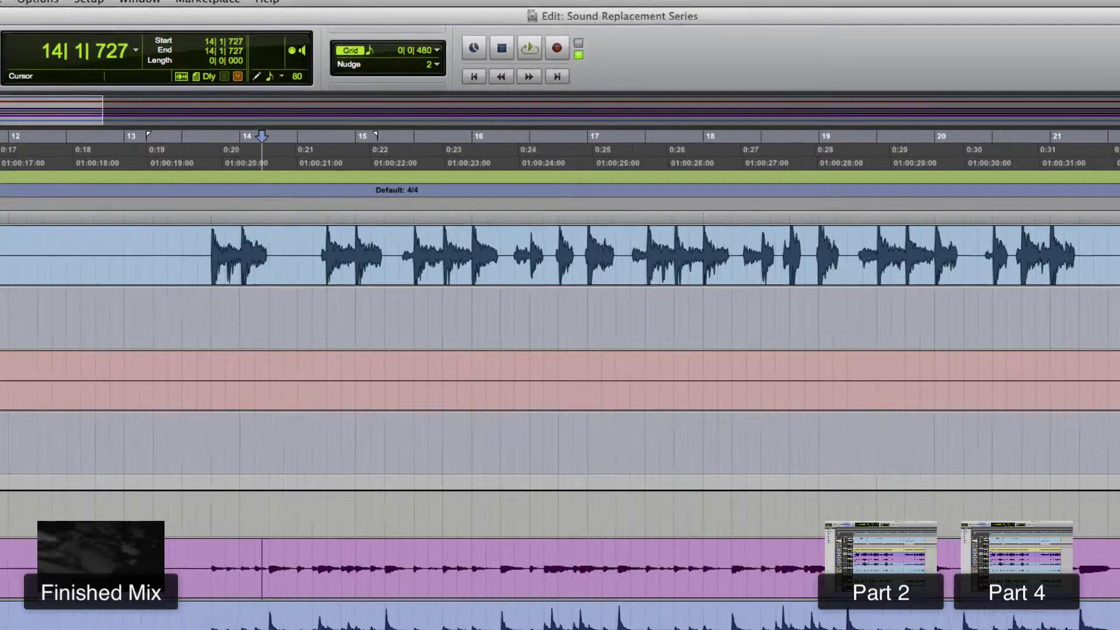
key(space)
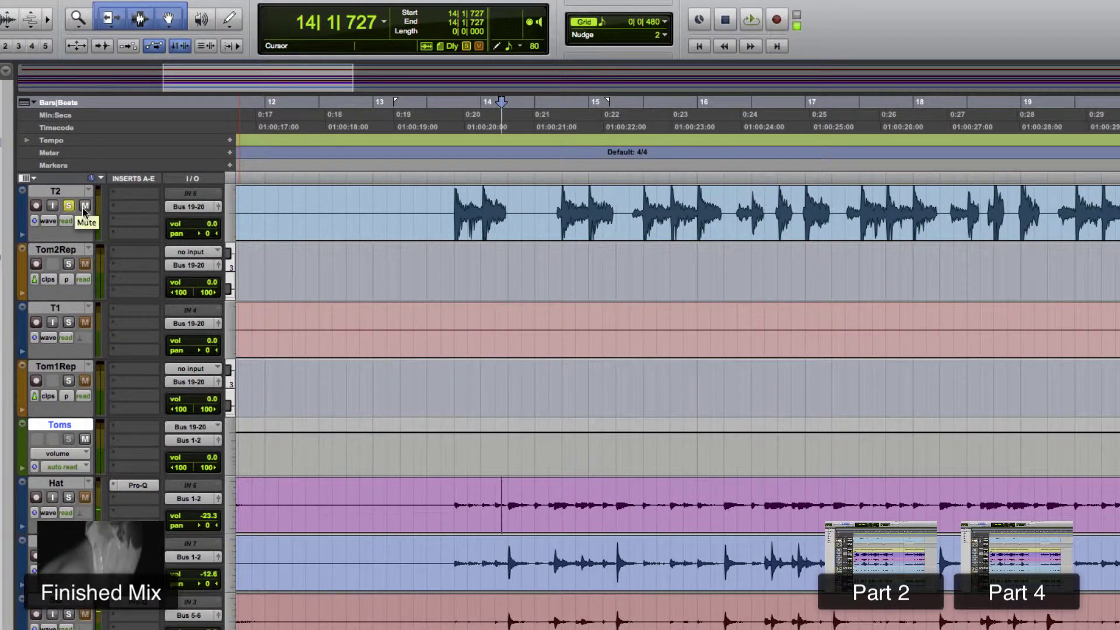
click(425, 208)
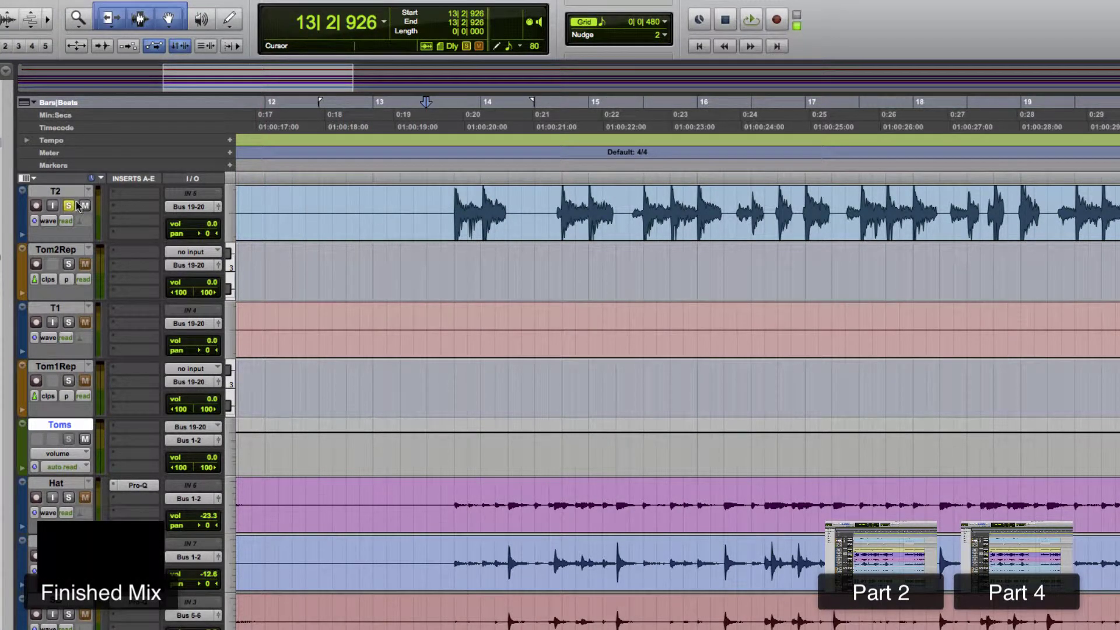
click(69, 207)
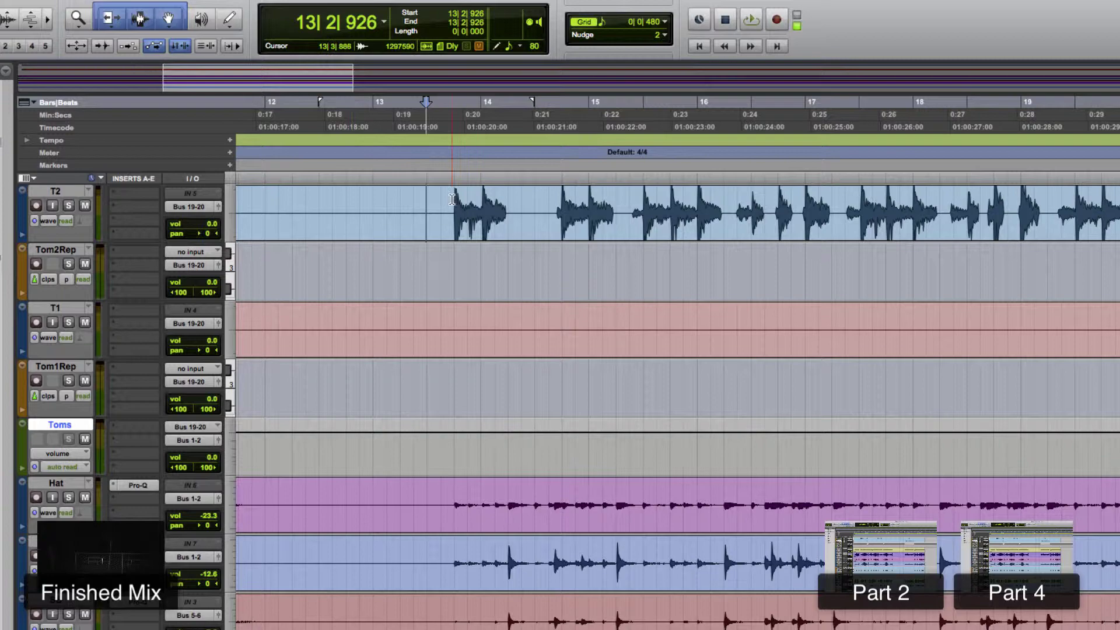
Step: Examine where tom hits occur on T2 and T1 across the whole song, finishing with the playback position at bar 1
drag(452, 199, 1077, 200)
key(r)
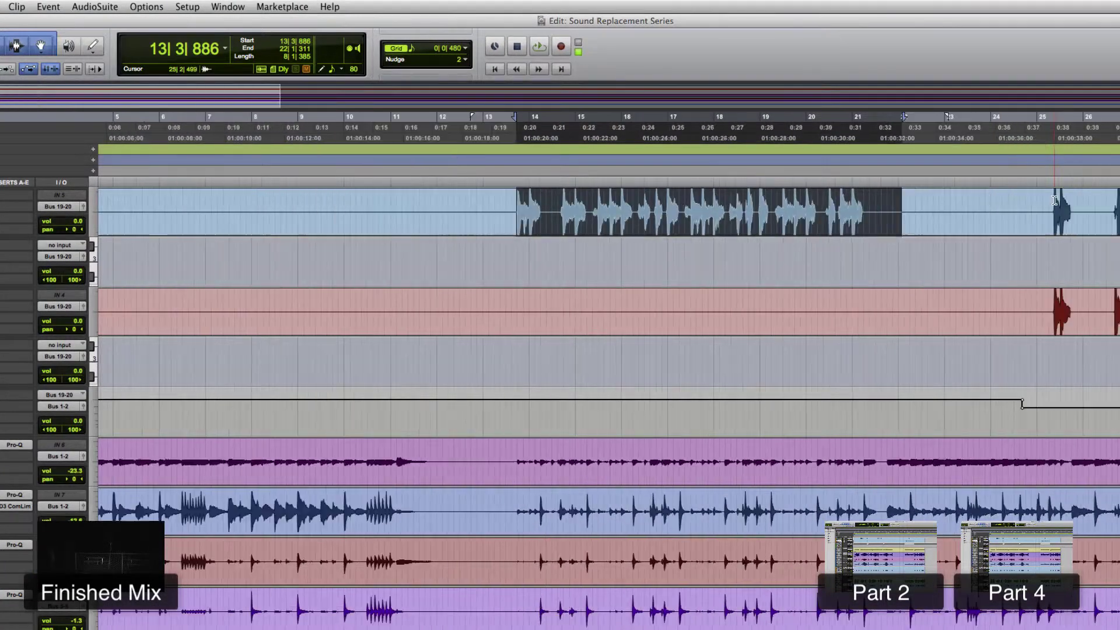
key(super+bracketleft)
key(super+bracketleft)
drag(527, 200, 760, 201)
key(super+bracketleft)
click(642, 199)
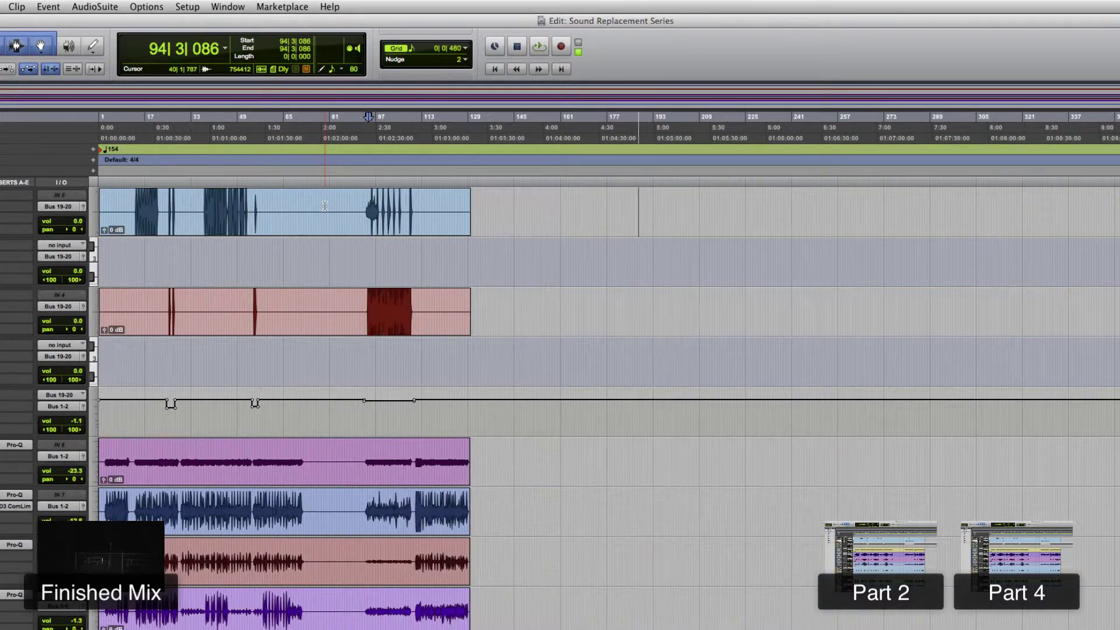
key(Return)
key(super+bracketright)
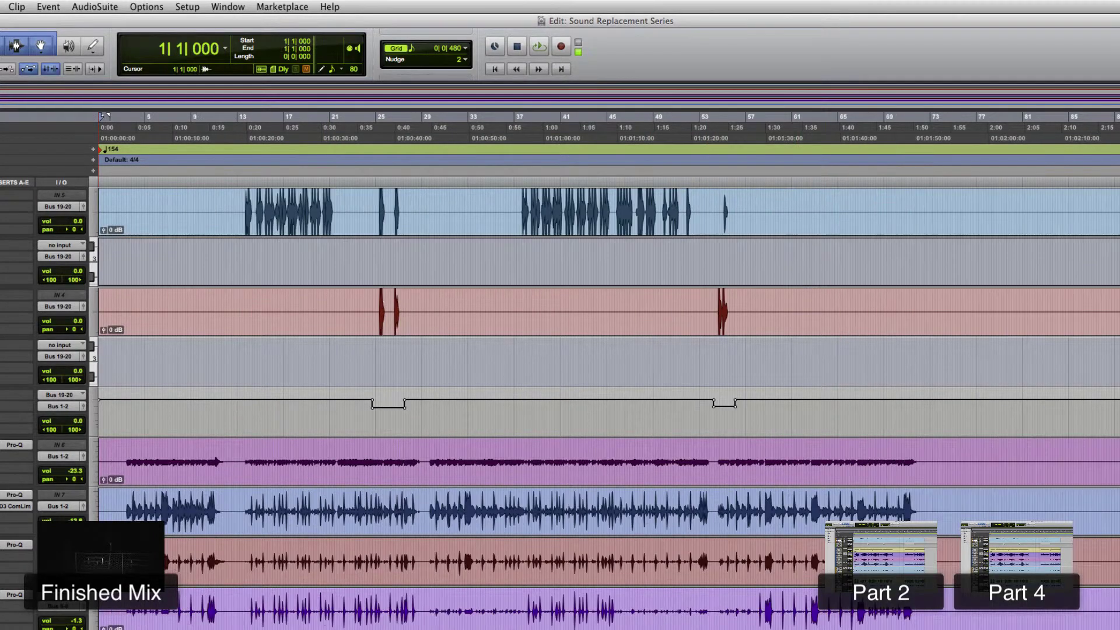
key(super+bracketleft)
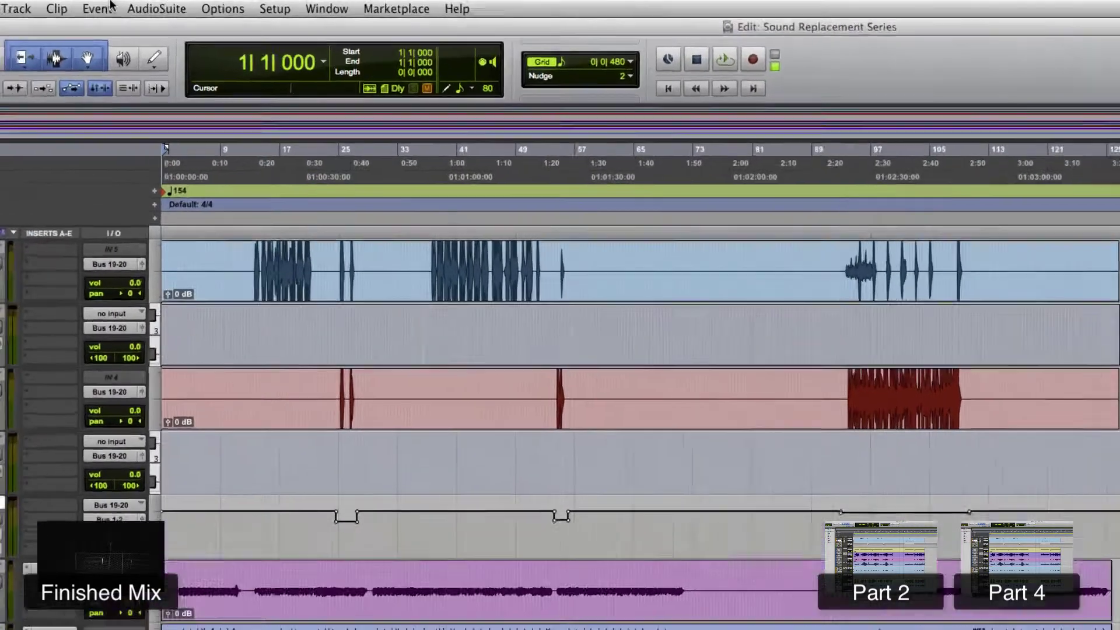
Step: Open the Massey DRT AudioSuite plug-in and position its window so the tom tracks stay visible
click(86, 6)
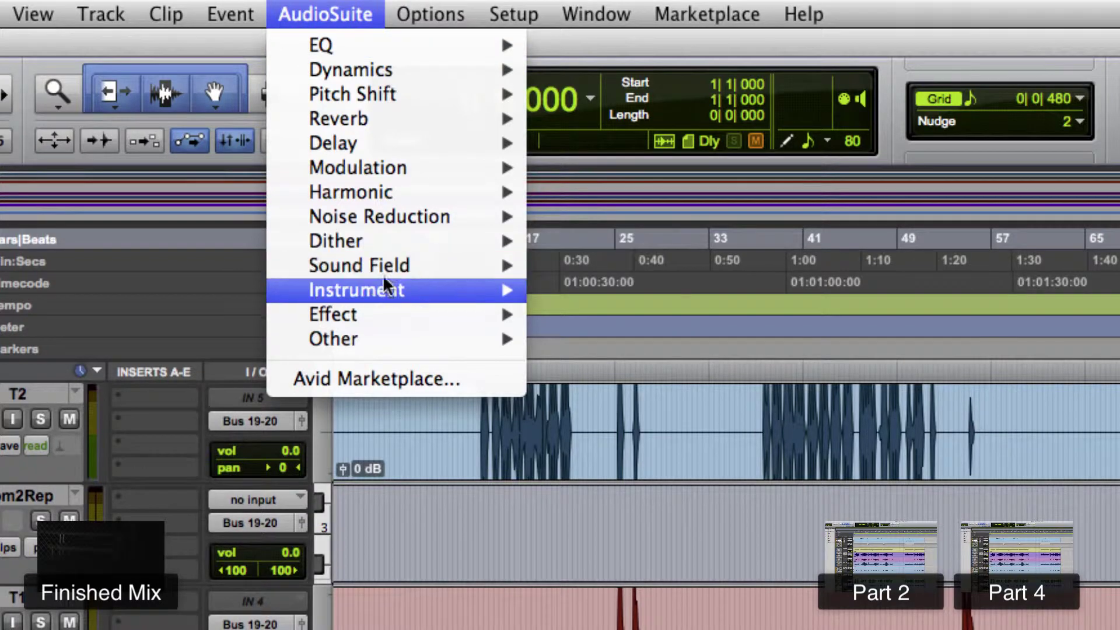
mouse_move(404, 292)
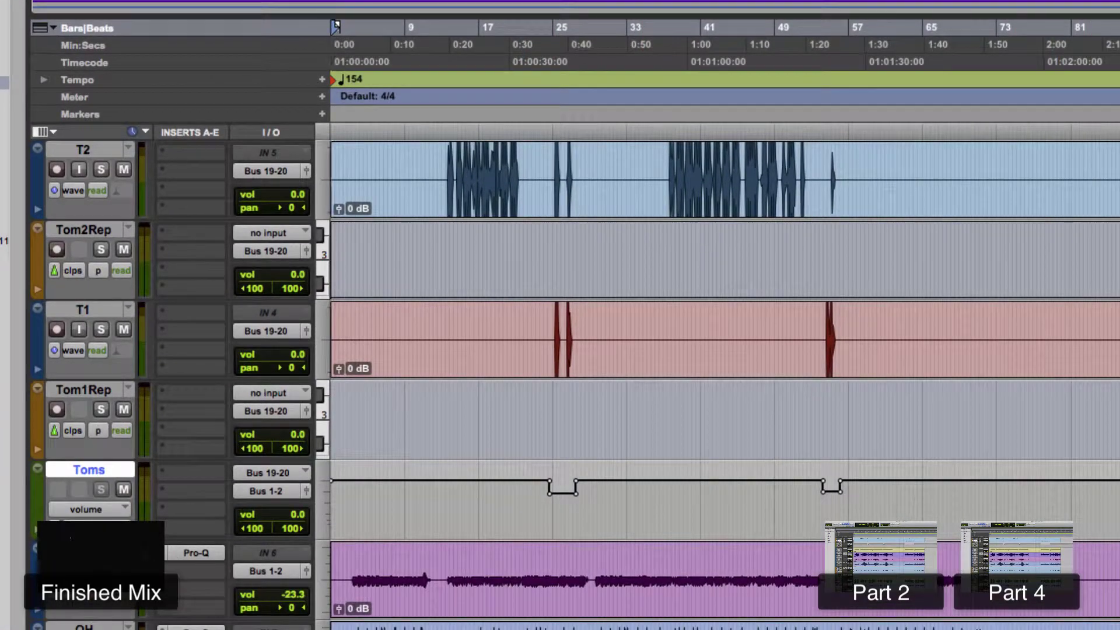
drag(1025, 617, 739, 524)
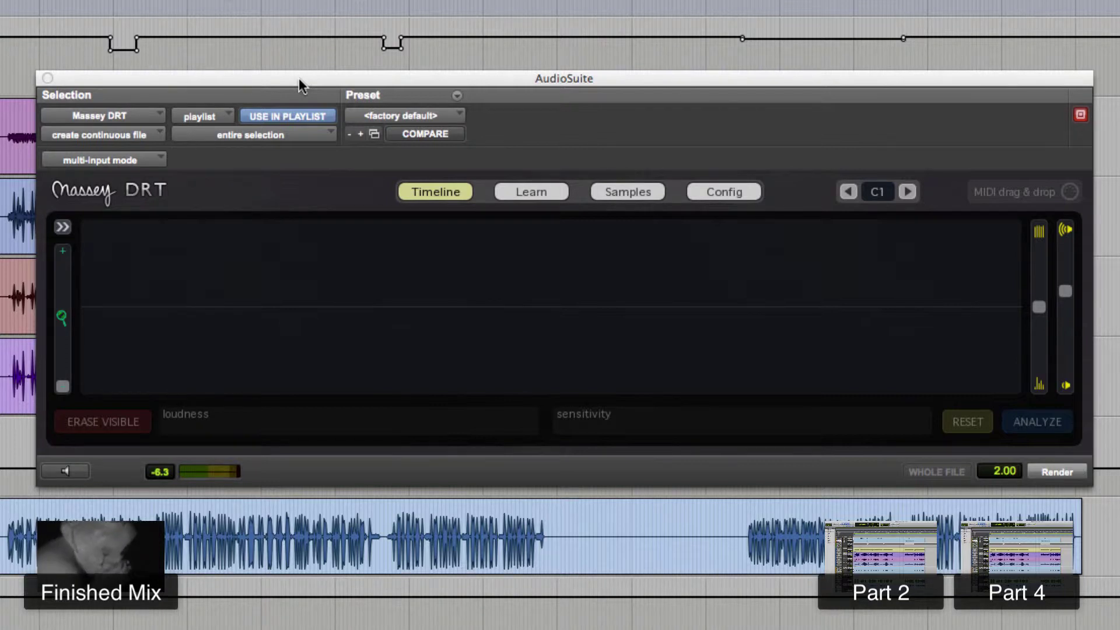
drag(298, 78, 217, 1)
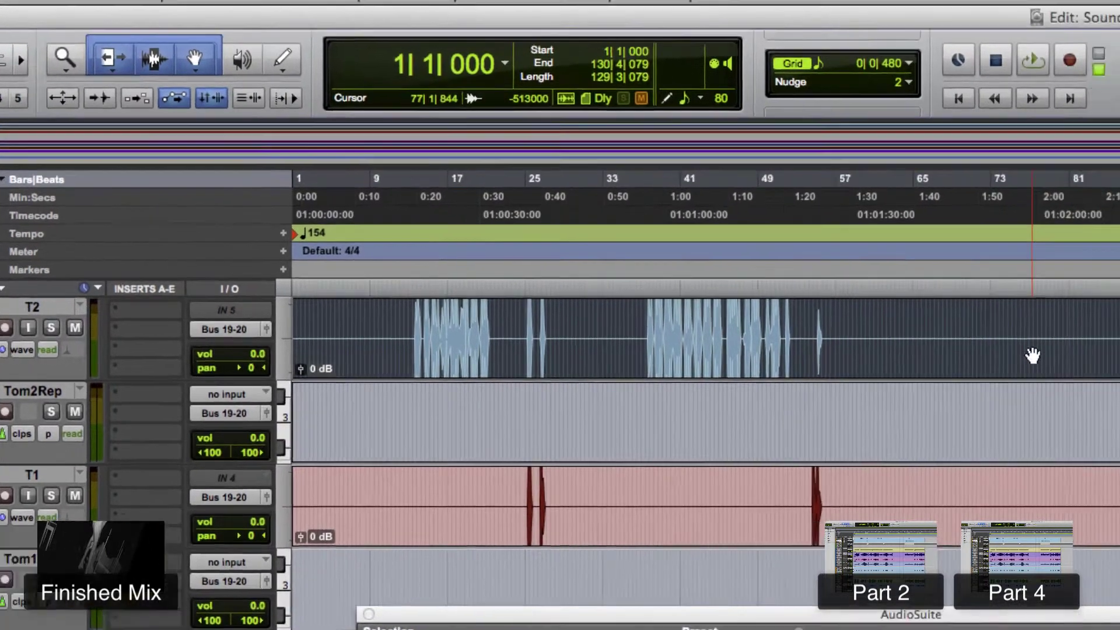
Step: Try selecting the entire T2 clip and only an empty portion of it between about bars 68 and 77
click(1031, 322)
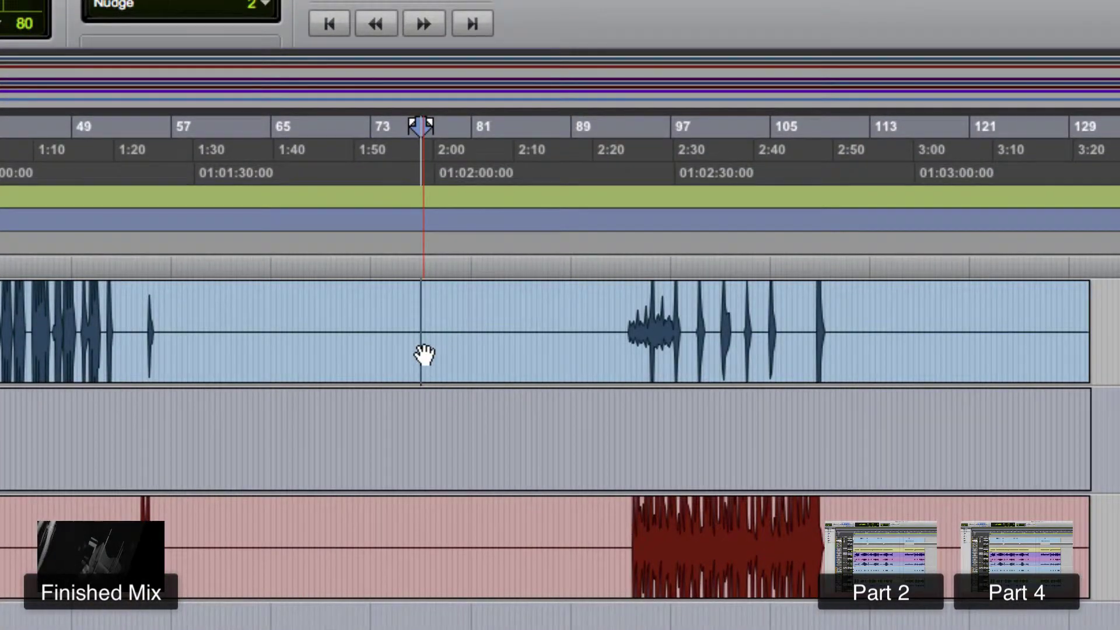
click(425, 354)
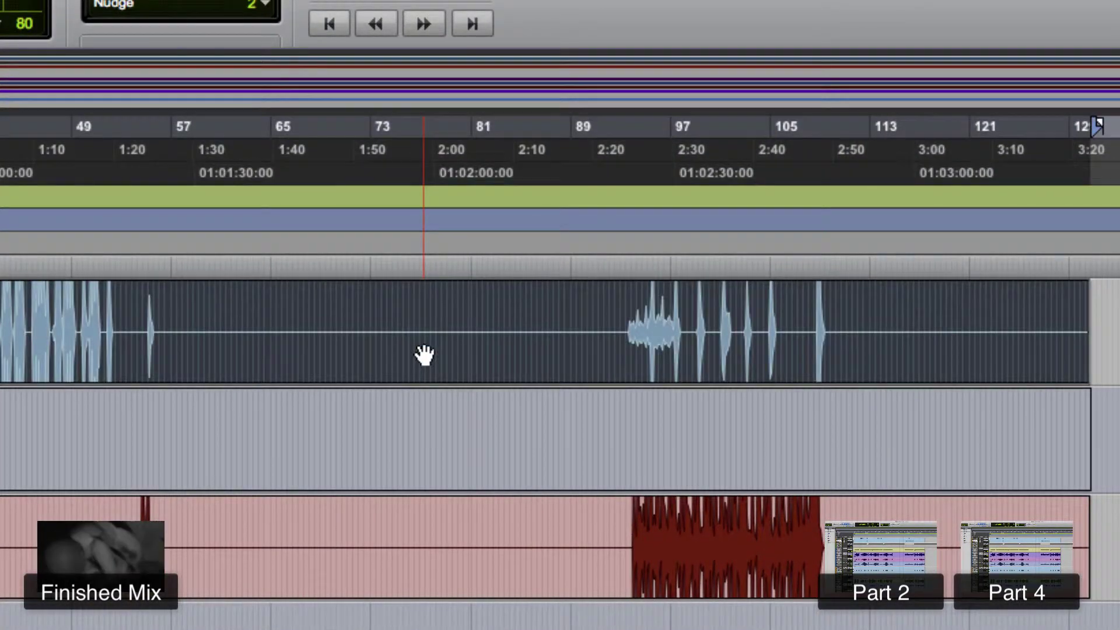
click(421, 315)
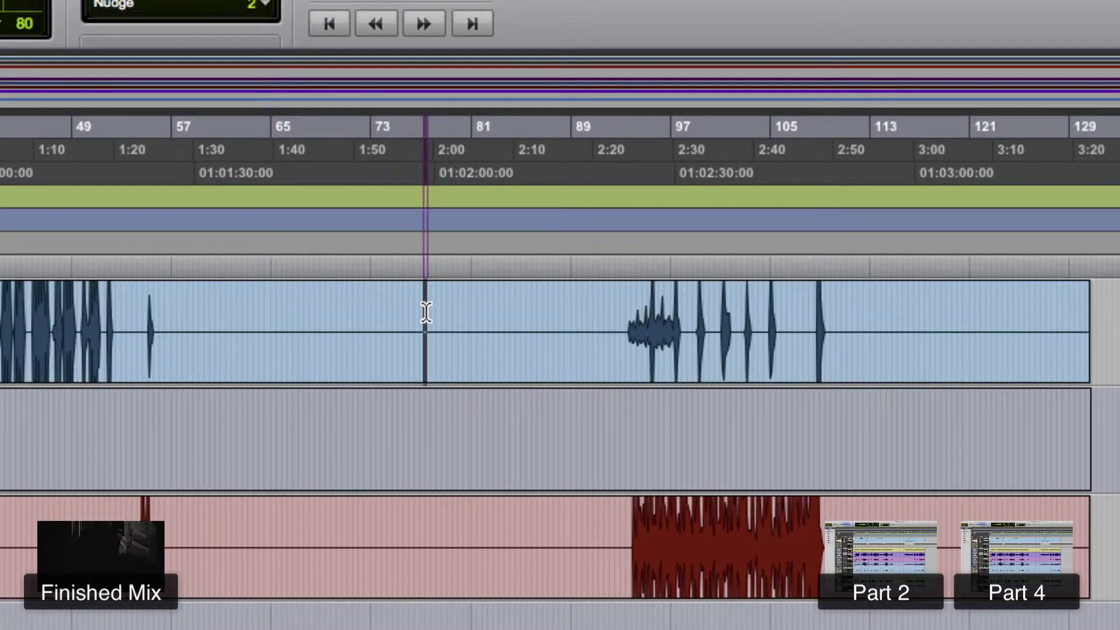
drag(425, 312, 305, 325)
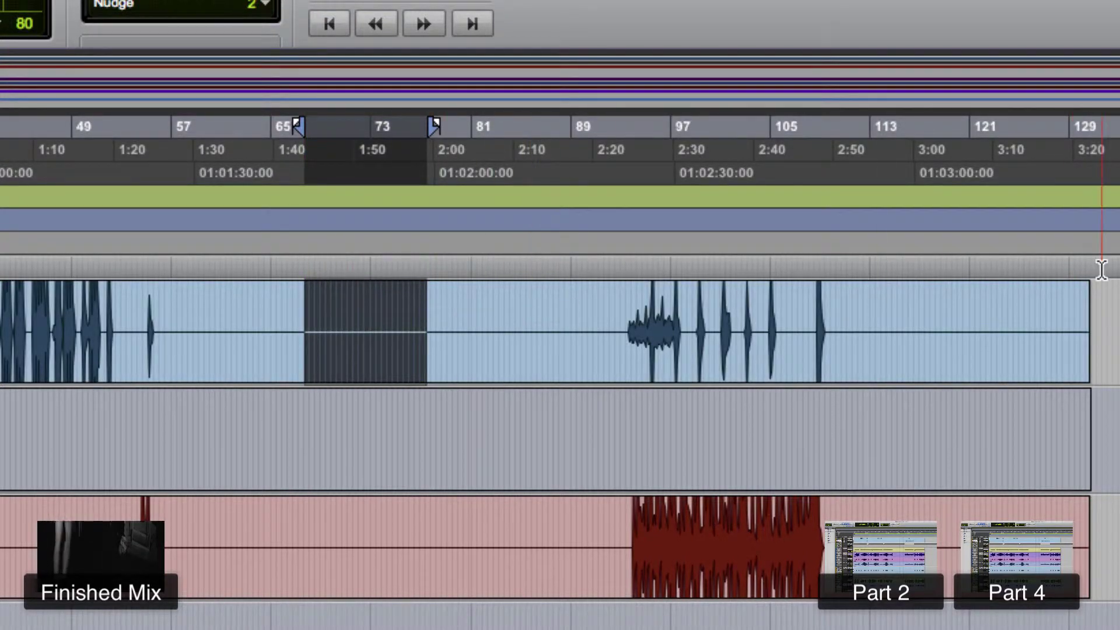
Step: Try a fade-out at the end of the T2 clip and a crossfade over a split near bar 122, undoing both
drag(1087, 295, 1038, 292)
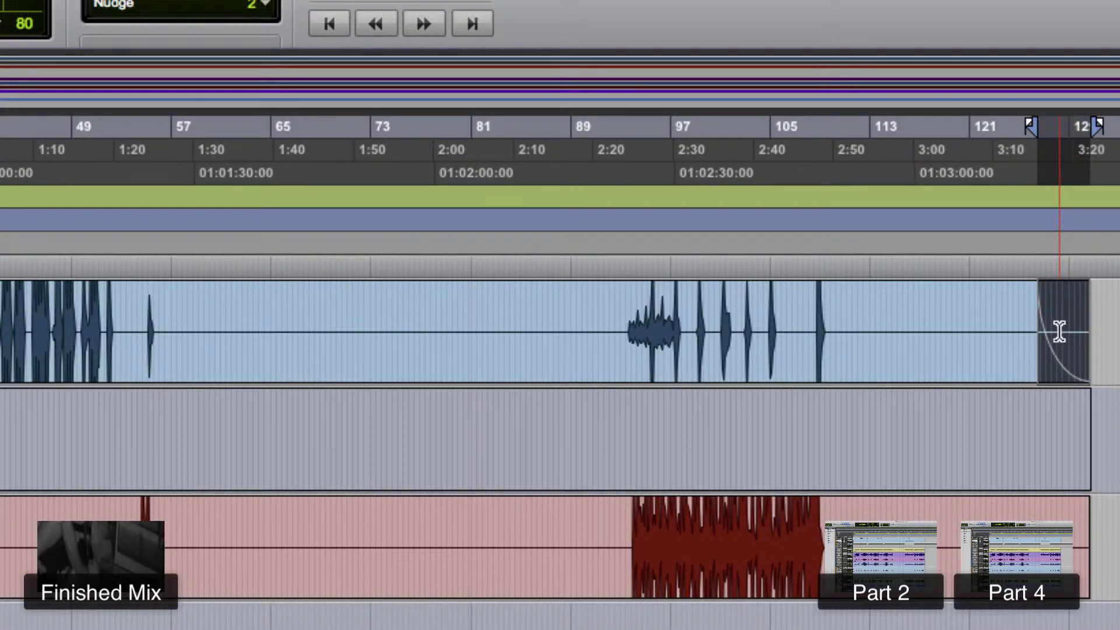
key(super+z)
click(995, 316)
key(super+e)
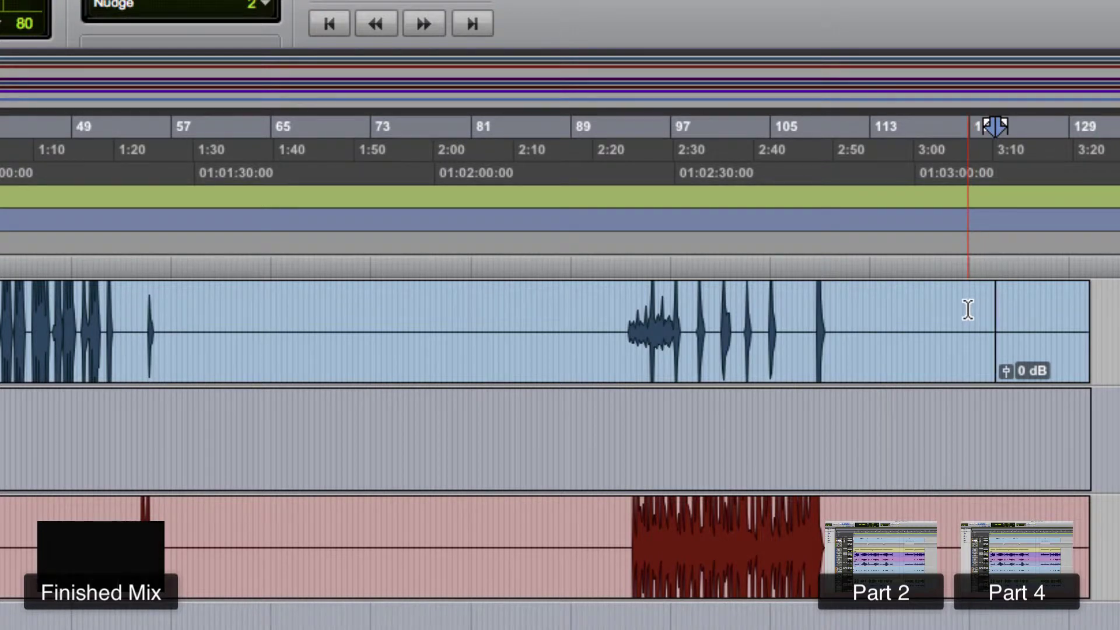
drag(964, 309, 1018, 309)
click(977, 313)
drag(996, 379, 1019, 376)
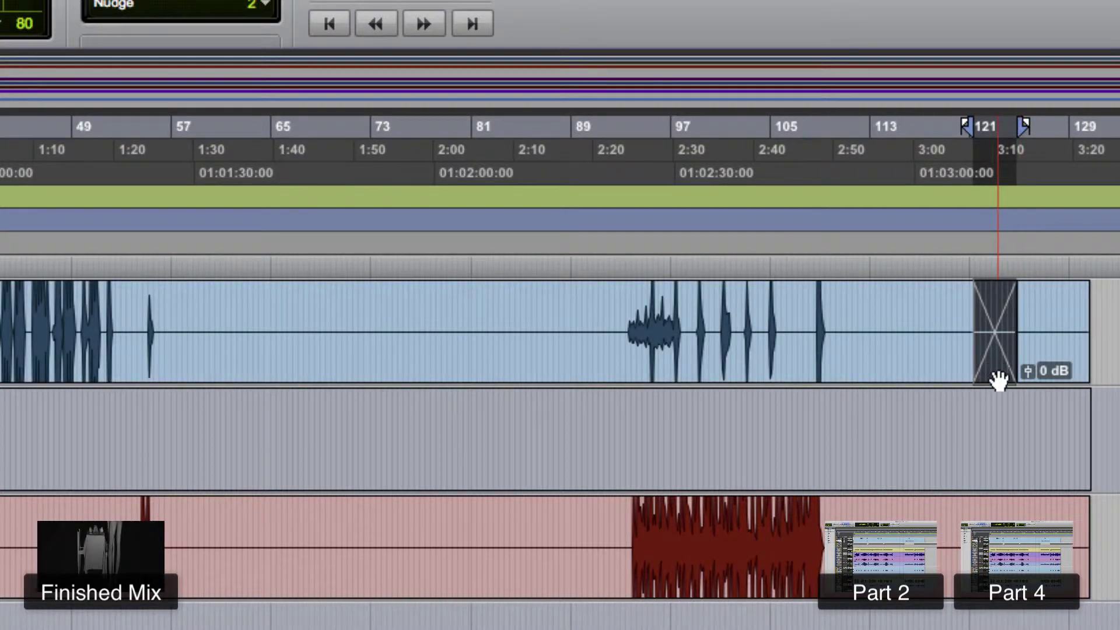
key(Delete)
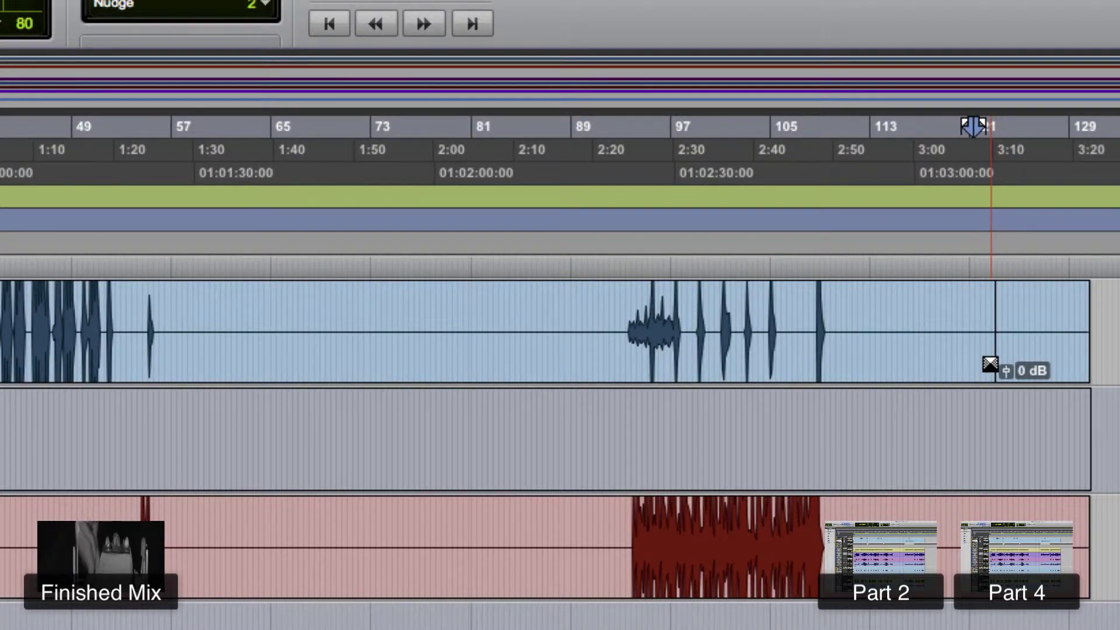
key(super+z)
key(super+z)
Step: With the whole T2 clip selected, analyze its tom hits in Massey DRT
click(590, 290)
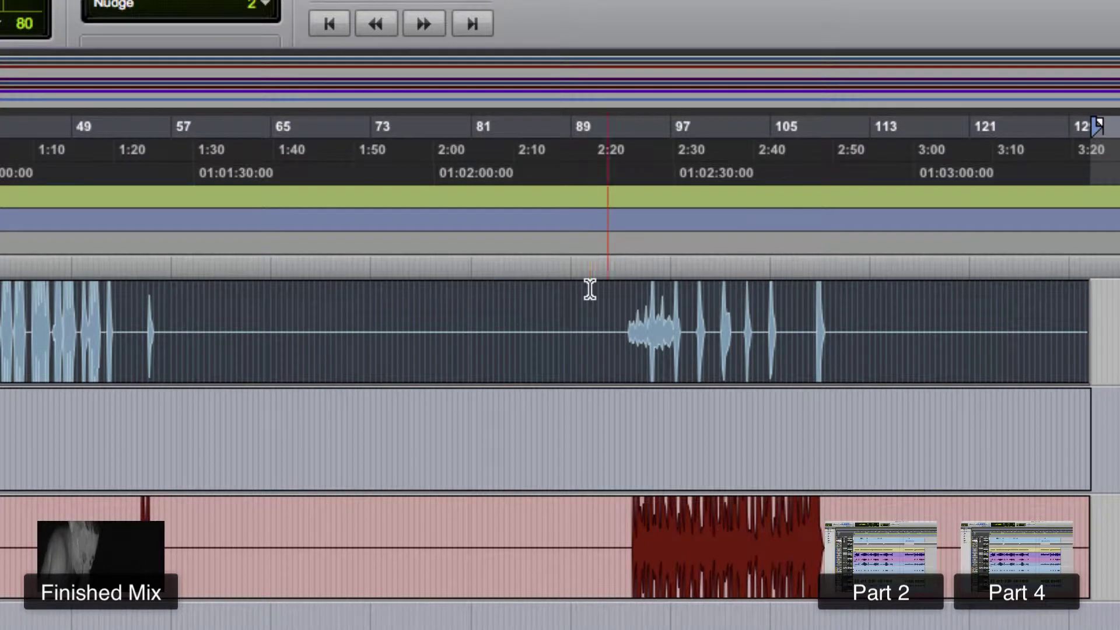
click(624, 296)
click(282, 313)
click(85, 303)
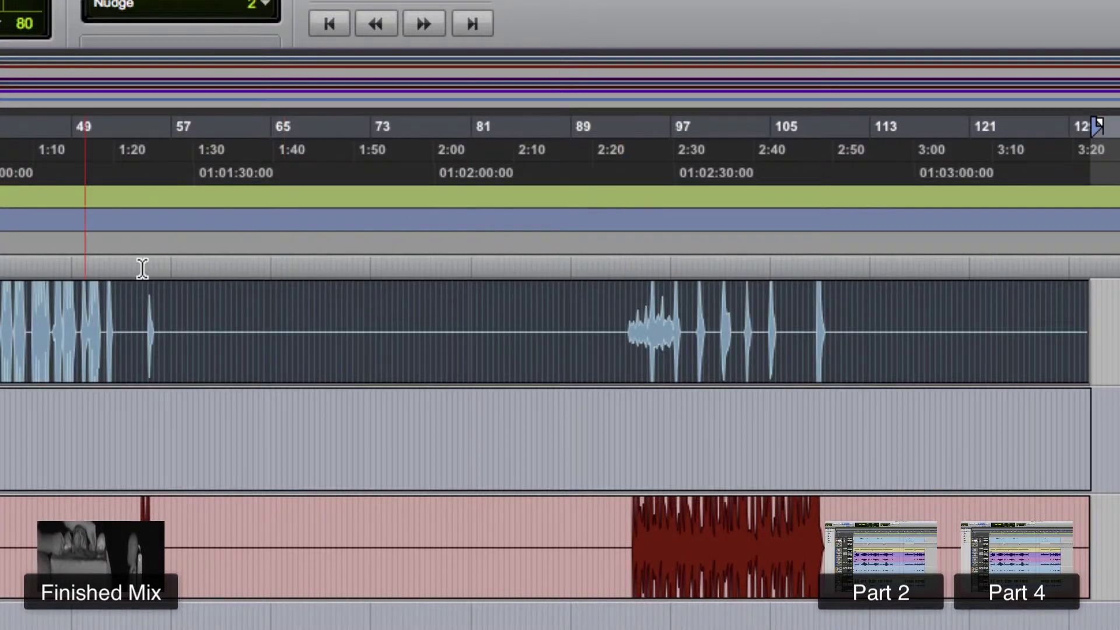
click(267, 408)
click(367, 520)
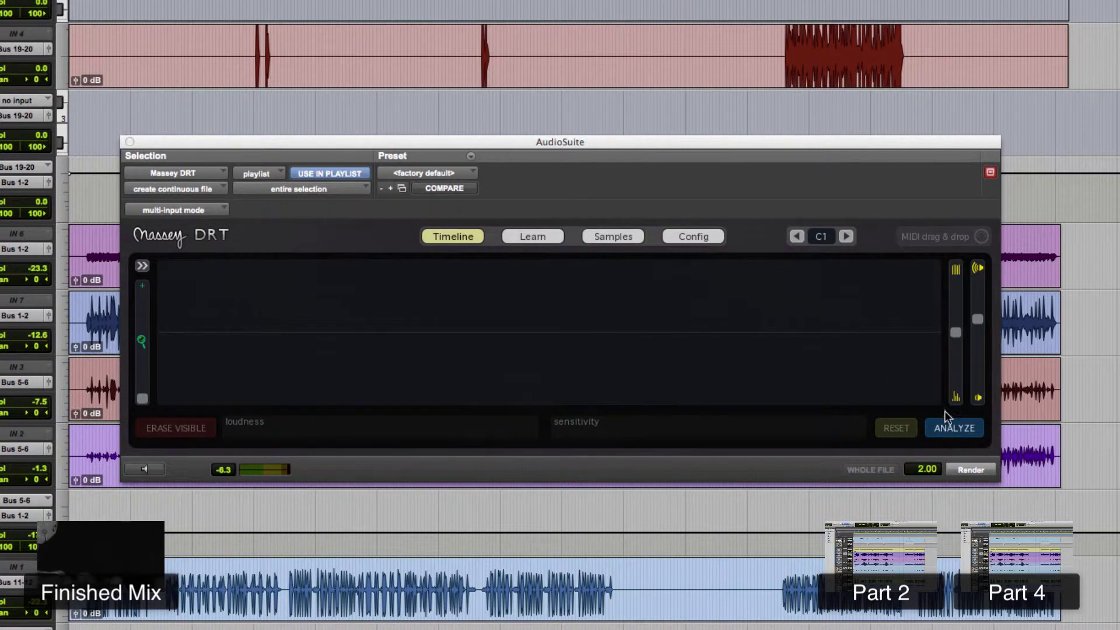
click(945, 429)
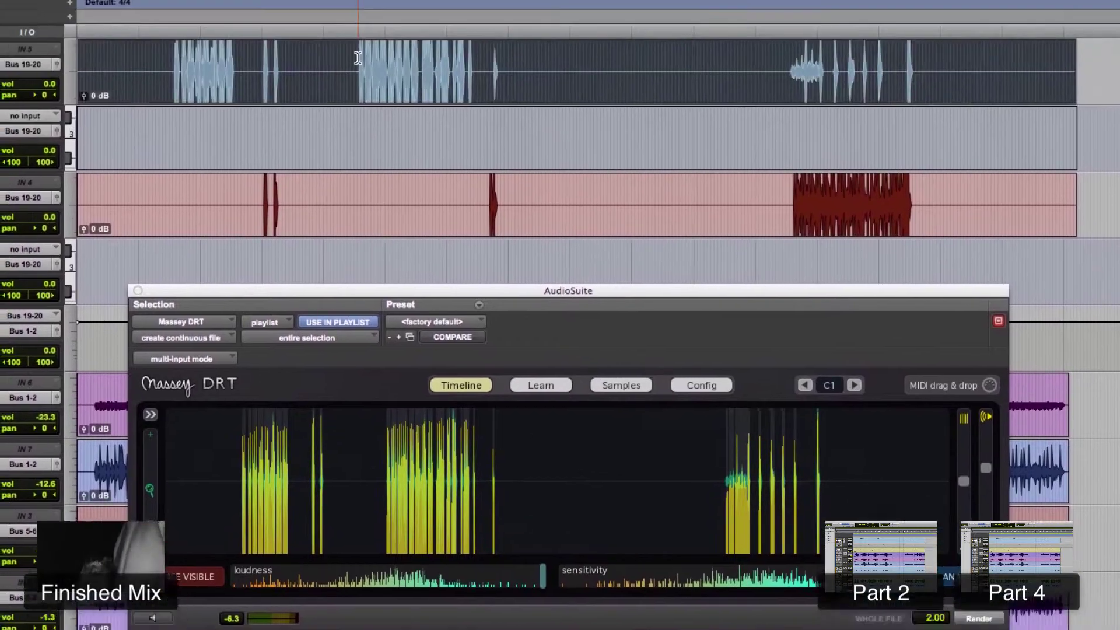
Step: Lower Massey DRT's loudness and sensitivity thresholds until only the main T2 tom hits are marked as triggers
mouse_move(362, 126)
mouse_down()
mouse_move(396, 126)
mouse_move(379, 129)
mouse_up()
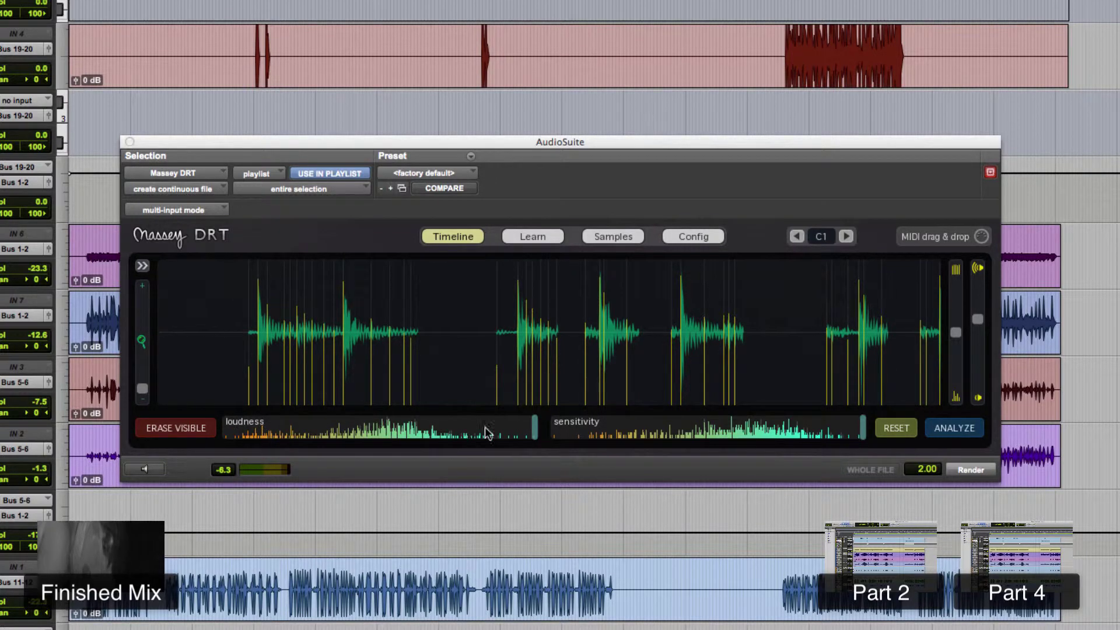
drag(536, 430, 326, 434)
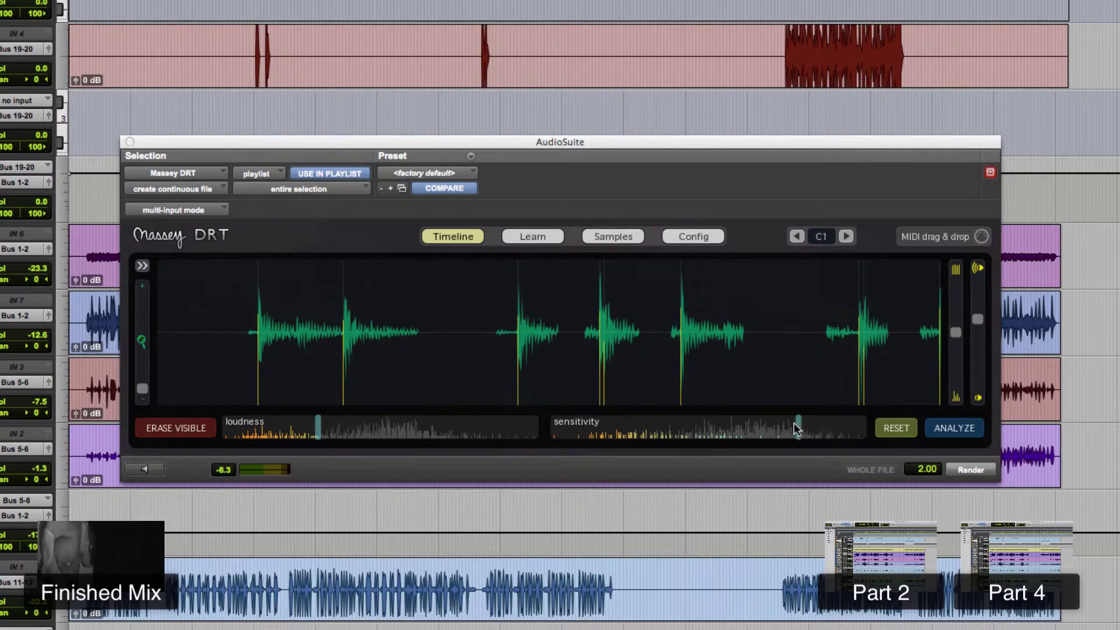
drag(708, 426, 690, 429)
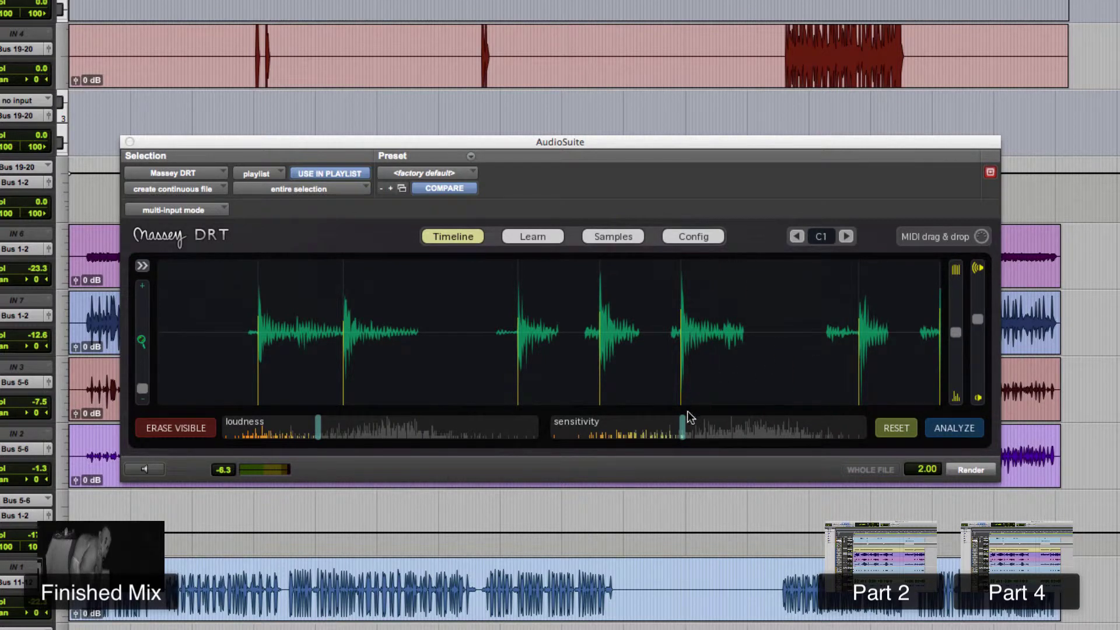
mouse_move(319, 433)
mouse_down()
mouse_move(474, 443)
mouse_move(596, 435)
mouse_move(301, 434)
mouse_up()
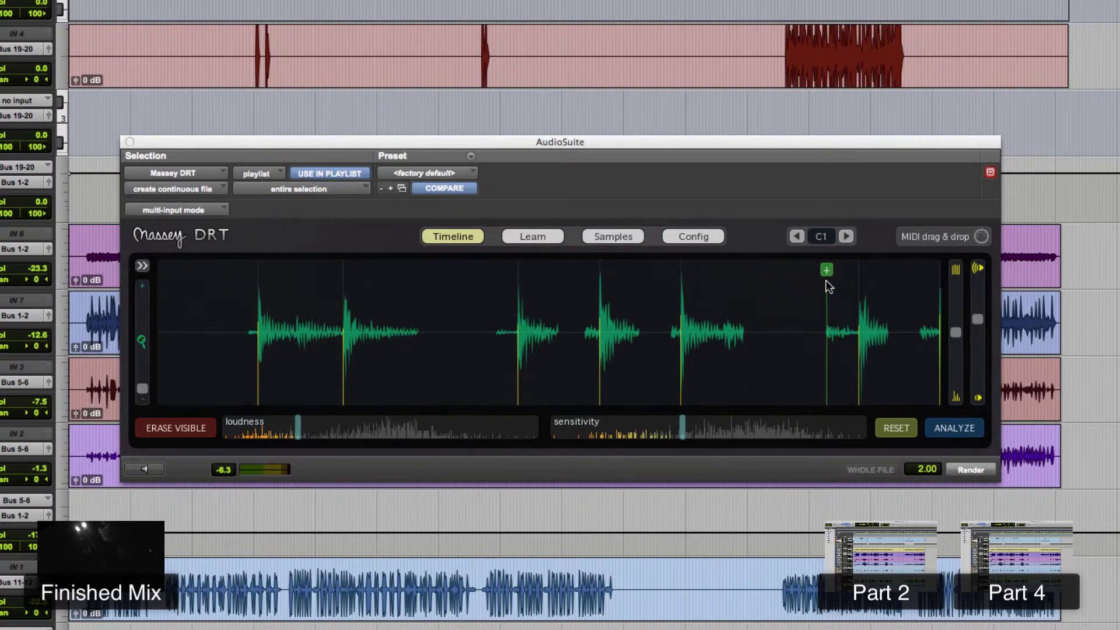
Step: Try adding a manual trigger on the quiet bleed before a T2 hit and shifting it, and remove it again
click(828, 271)
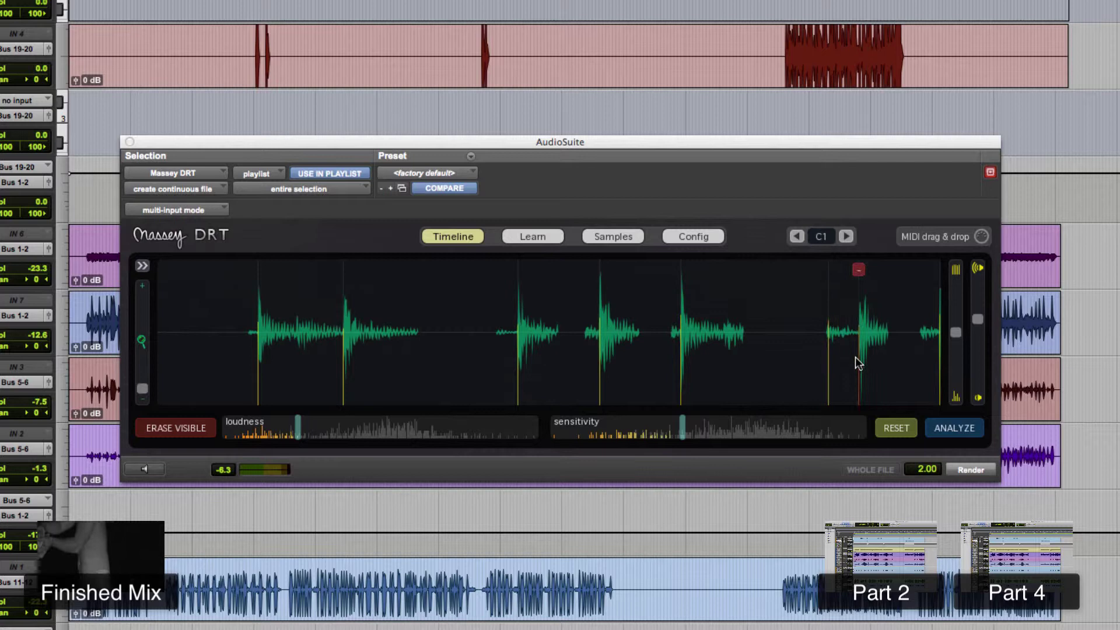
mouse_move(828, 322)
mouse_down()
mouse_move(828, 257)
mouse_move(827, 345)
mouse_move(836, 321)
mouse_up()
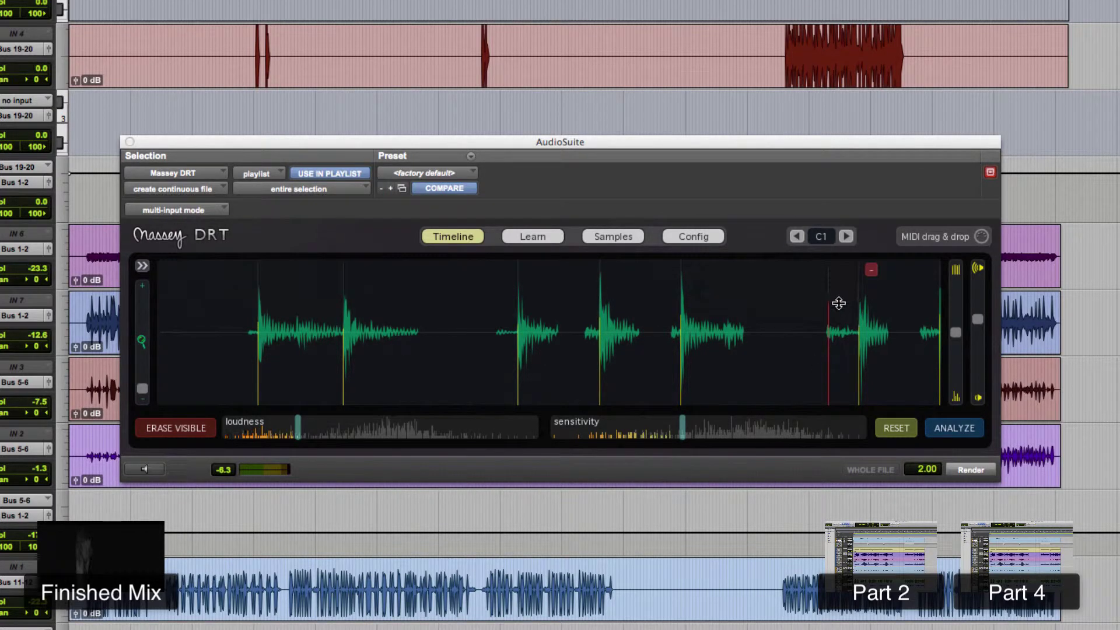
click(828, 270)
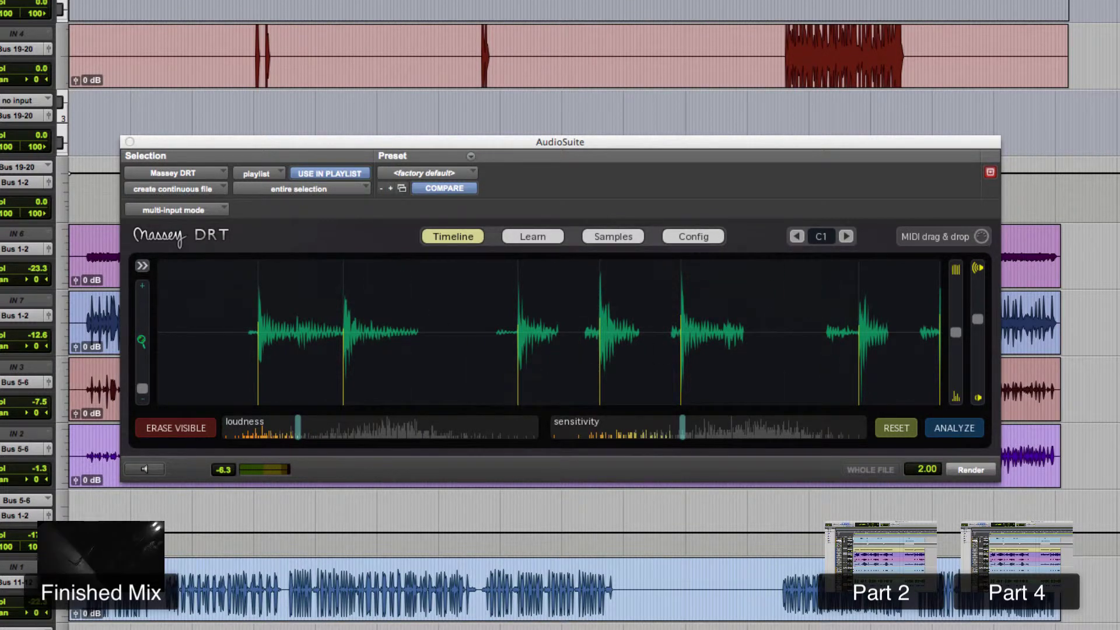
Step: Select the first group of hits on the T2 track and check their triggers in Massey DRT for missed hits
key(super+a)
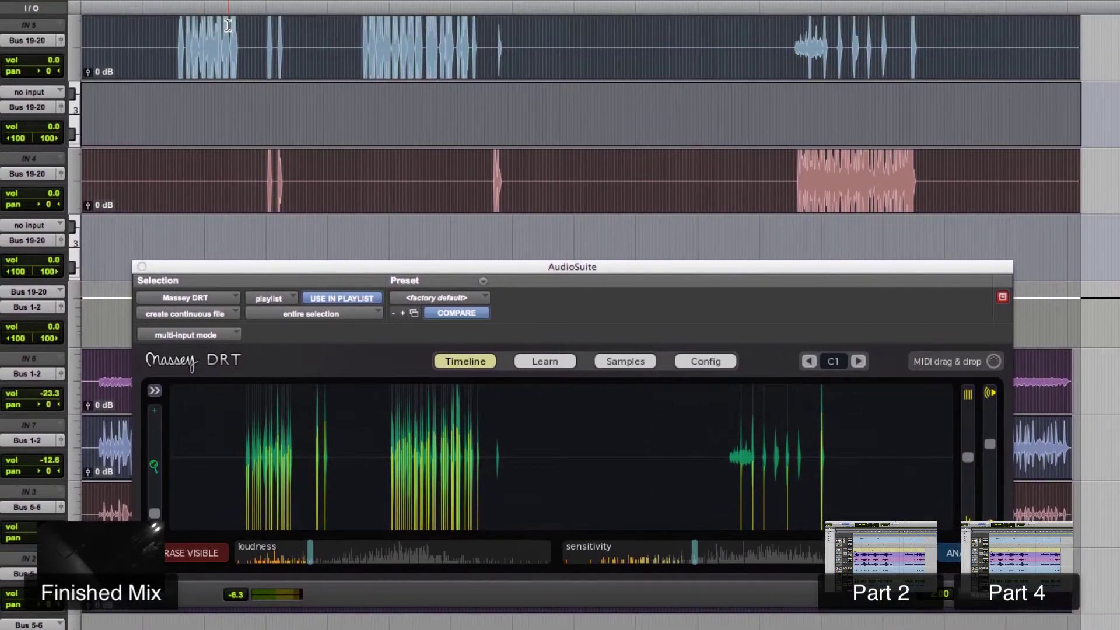
click(230, 27)
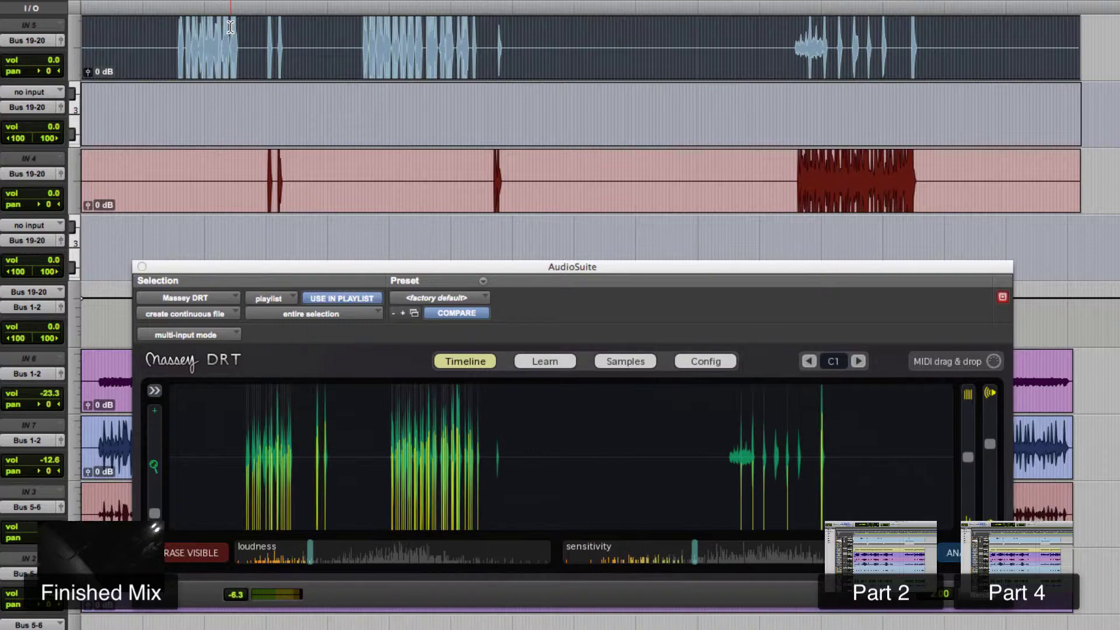
click(231, 27)
key(t)
key(t)
key(t)
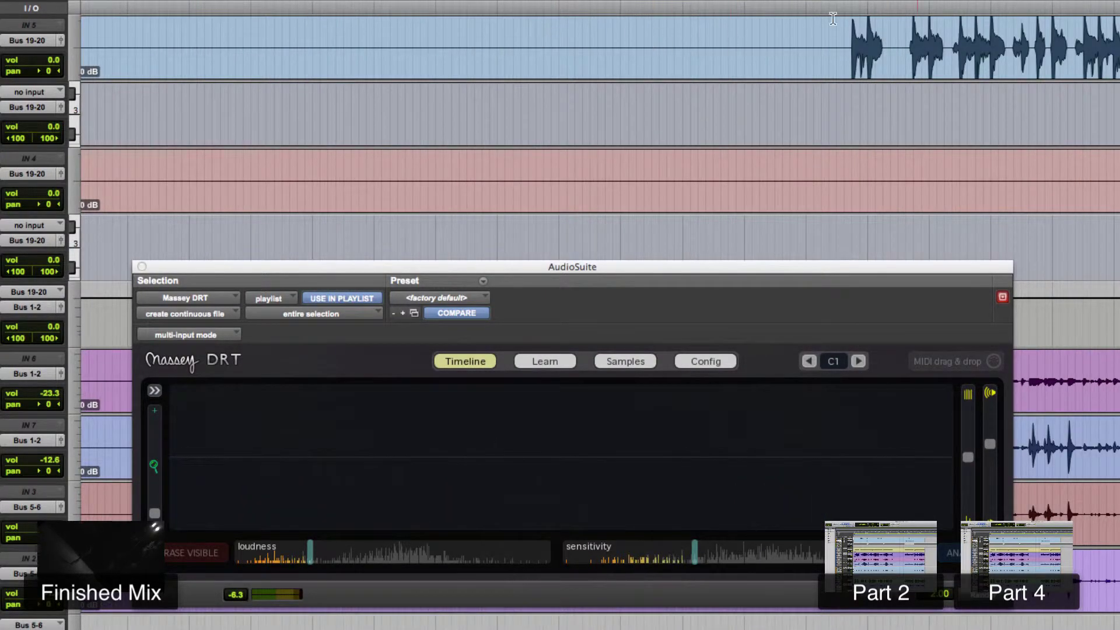
drag(842, 30, 1119, 31)
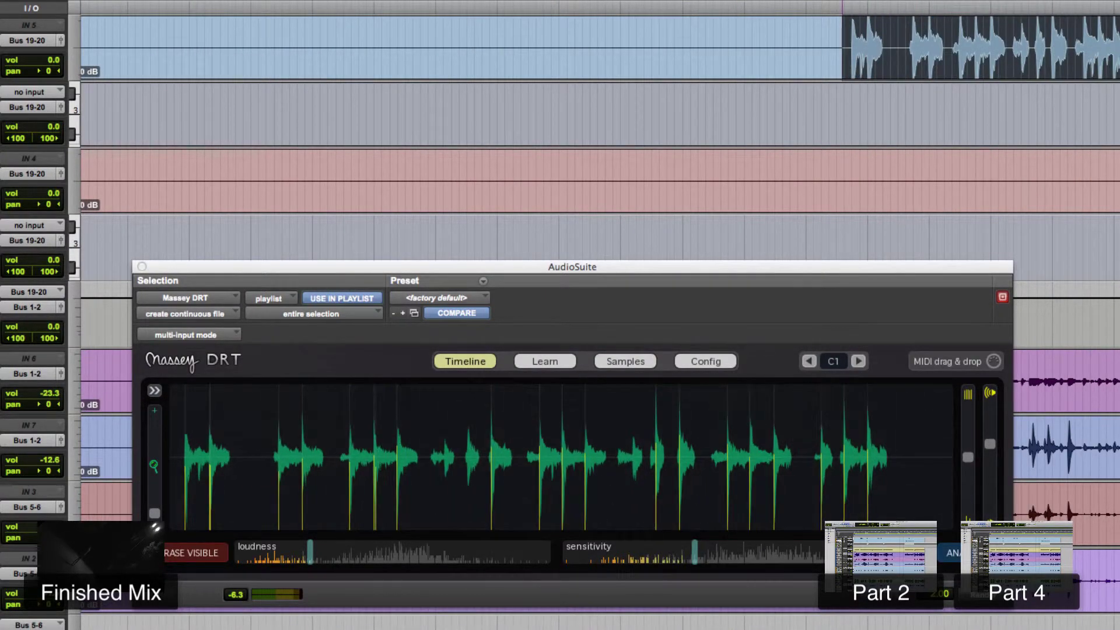
key(space)
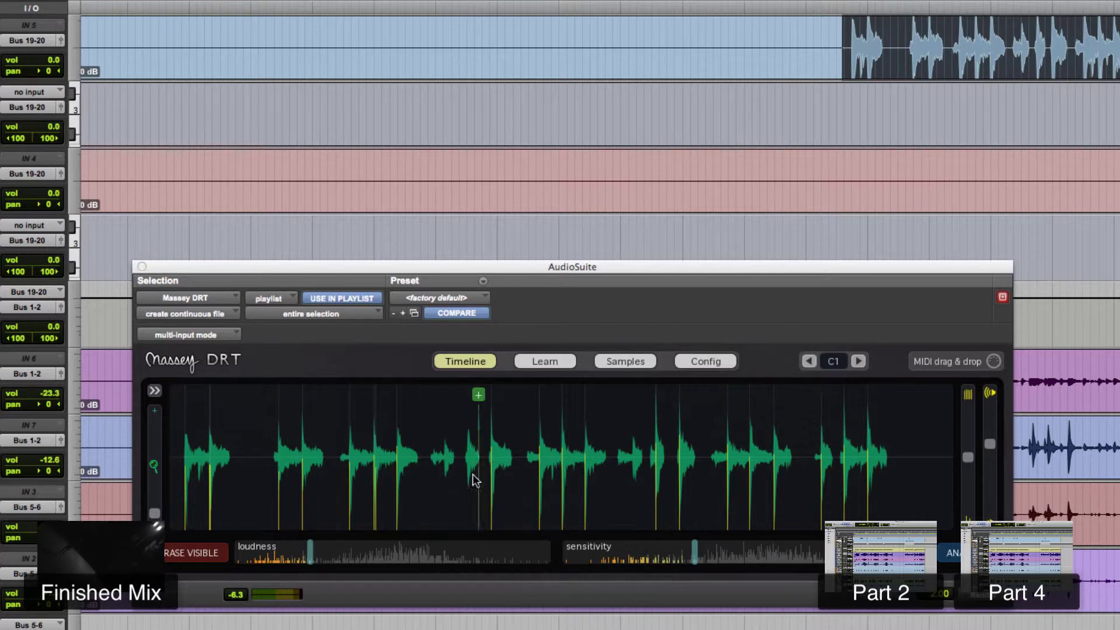
key(space)
Step: Select the three T2 hits with missing triggers in the first group and add triggers to the two quieter ones
click(1014, 43)
key(t)
key(t)
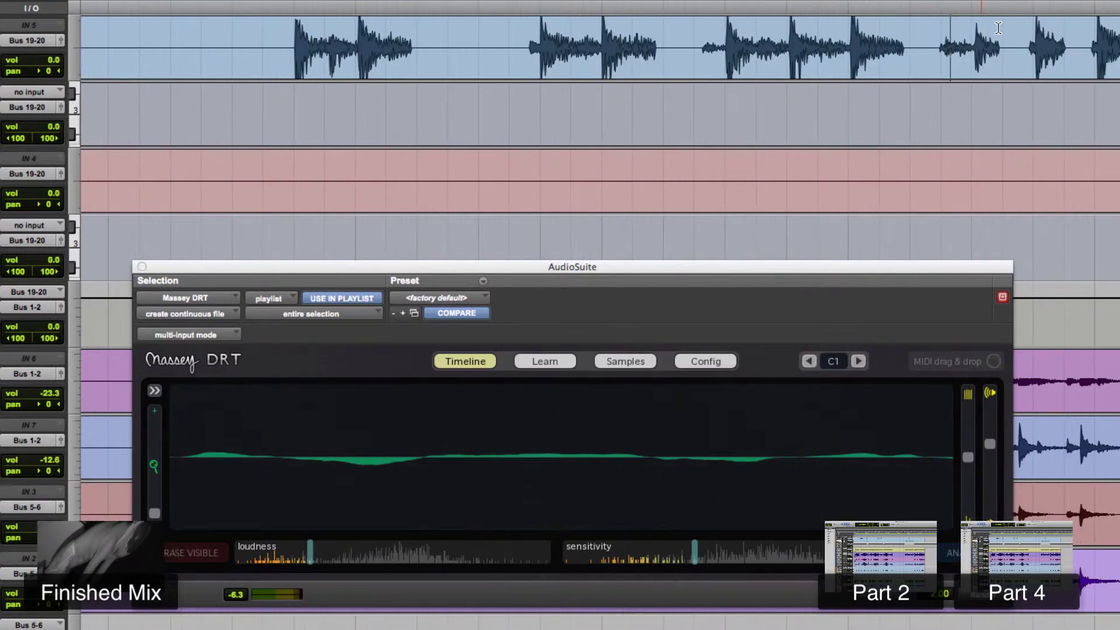
key(r)
drag(940, 43, 1064, 43)
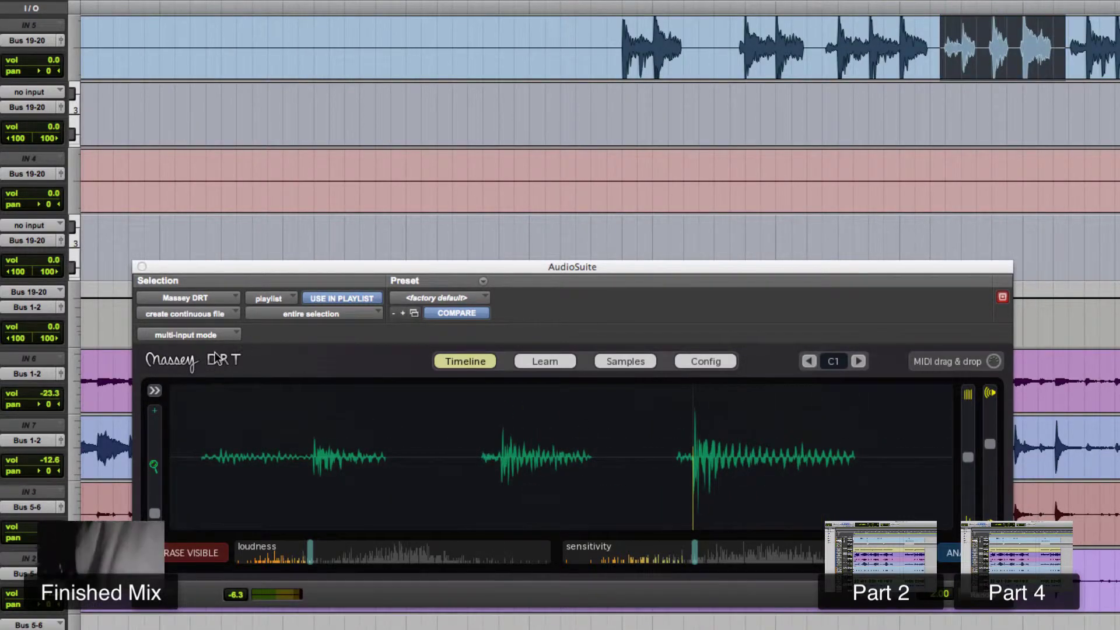
drag(317, 397, 502, 402)
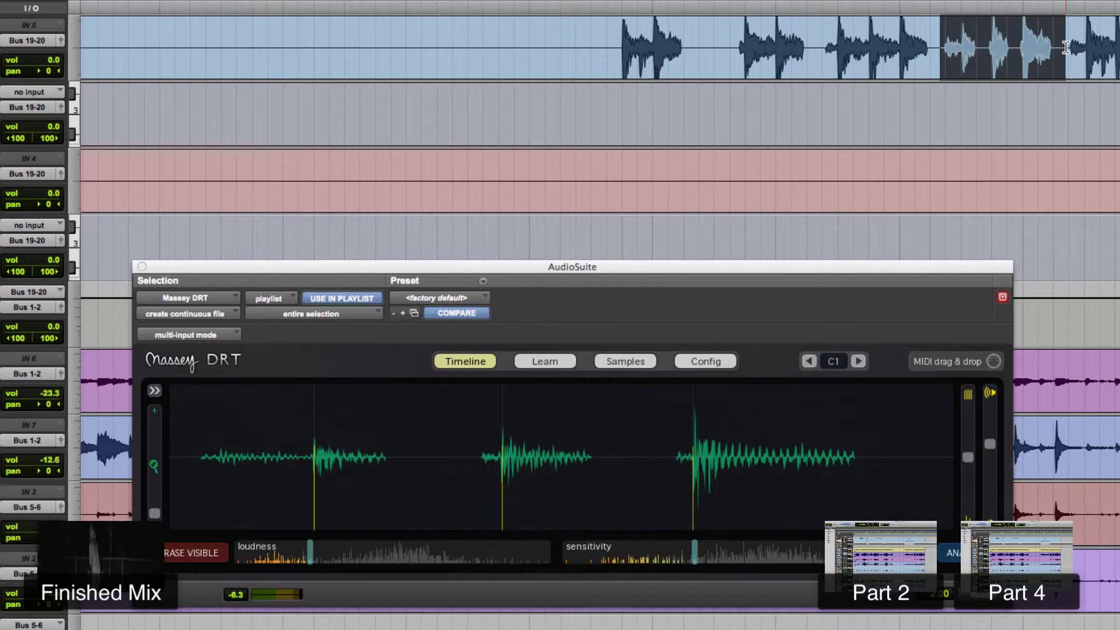
Step: Go through the sparse hits late in the T2 clip and add the missing triggers to the softer first strokes of the double hits
drag(1065, 47, 1117, 48)
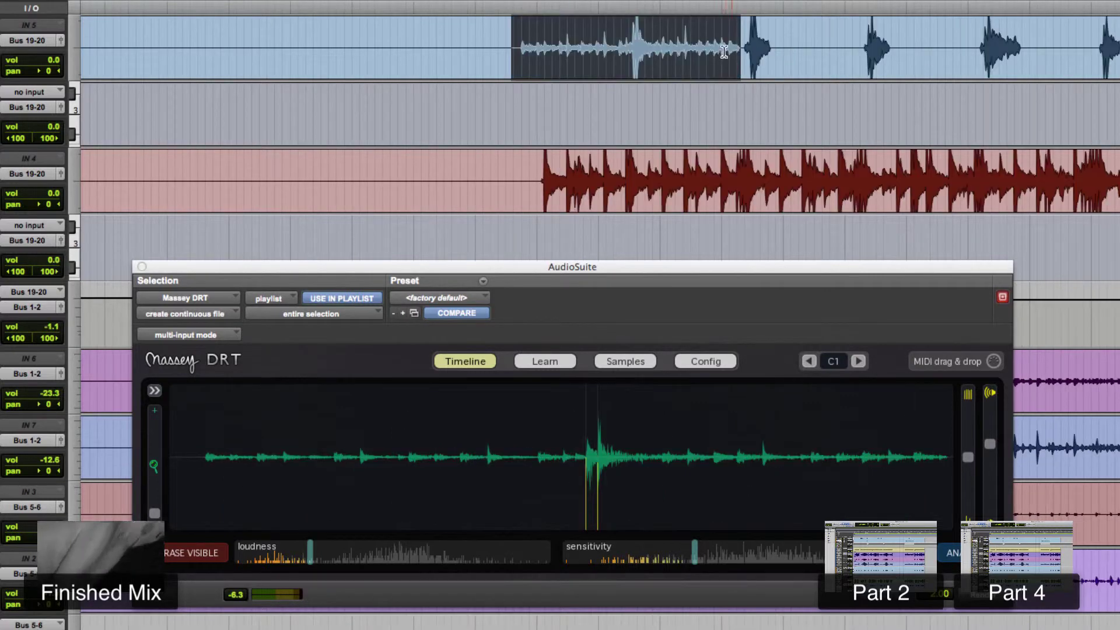
drag(741, 47, 787, 47)
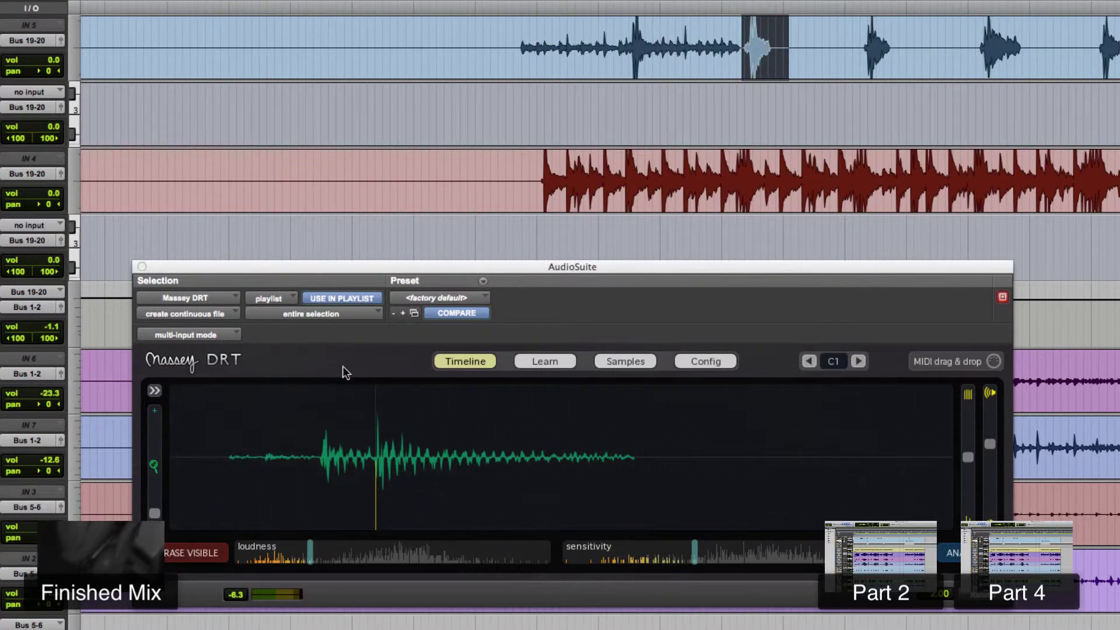
click(321, 395)
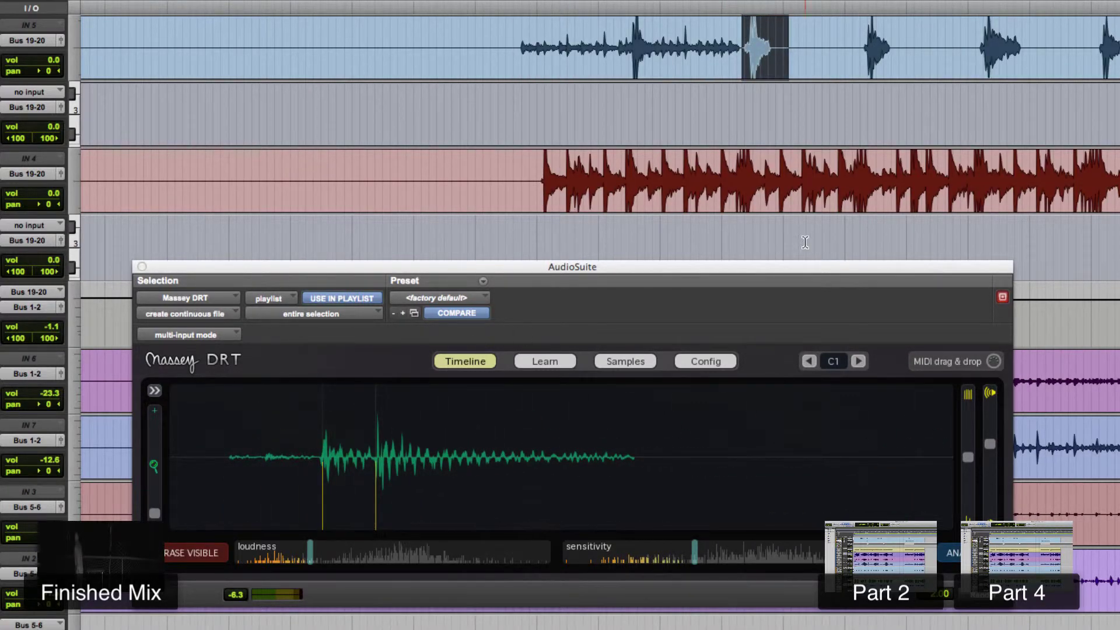
drag(856, 47, 897, 47)
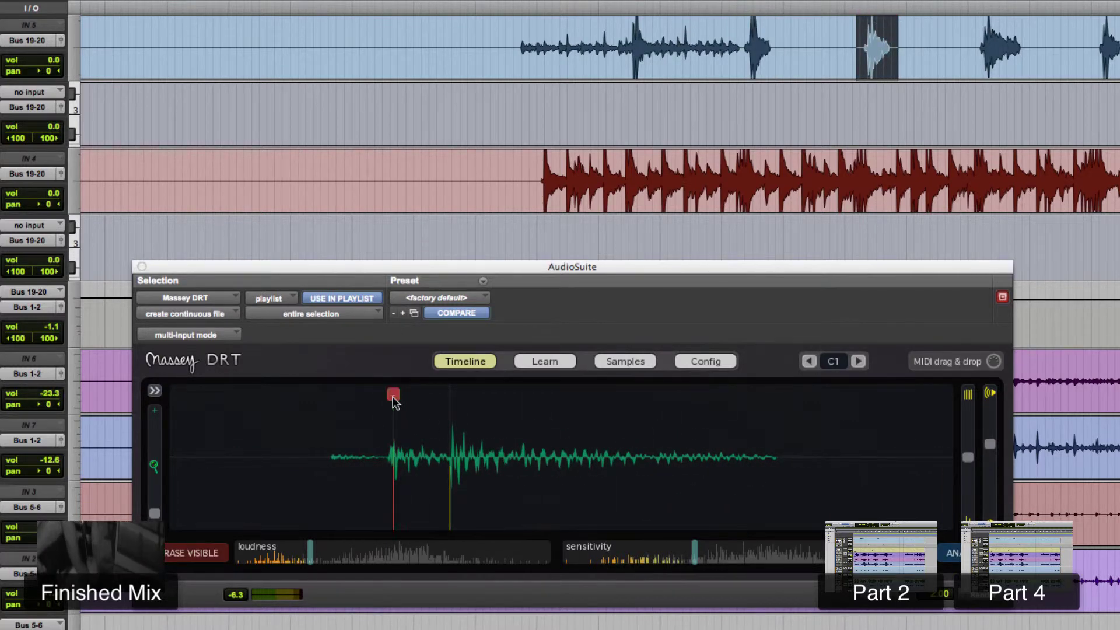
click(393, 398)
drag(968, 28, 1025, 33)
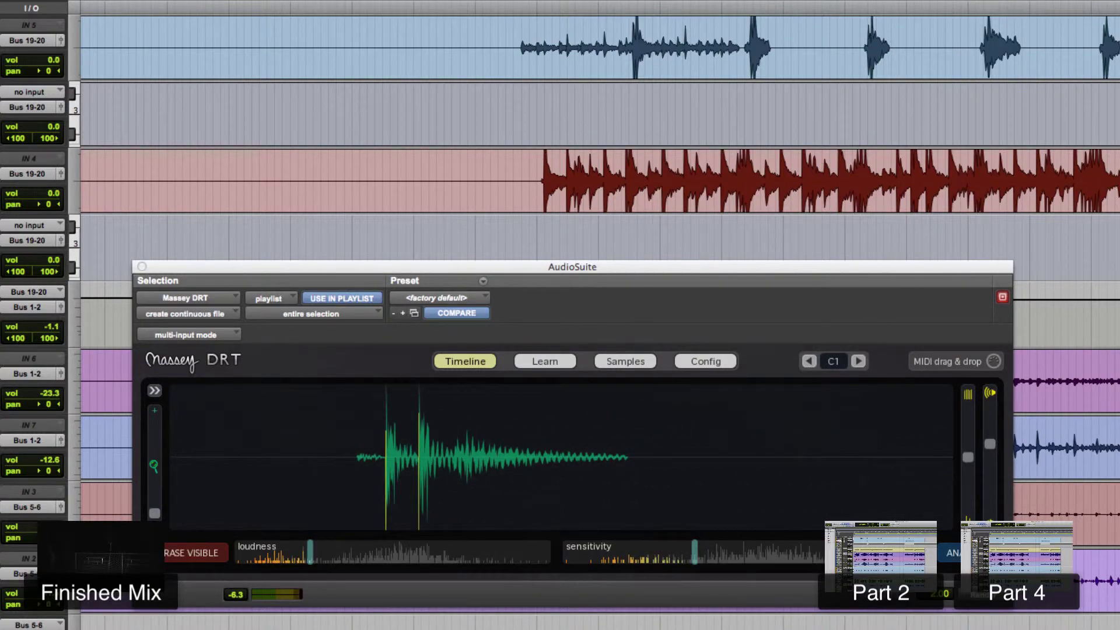
Step: With the whole T2 clip selected, even out the triggers' dynamics and raise their overall level to nearly the maximum
key(r)
key(r)
key(r)
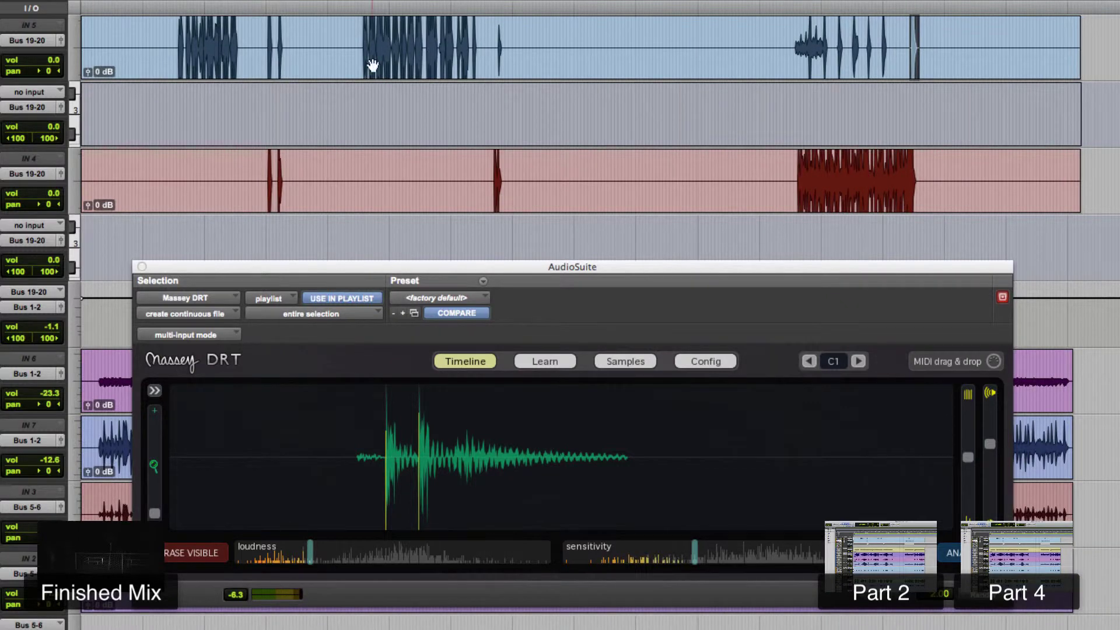
double_click(491, 29)
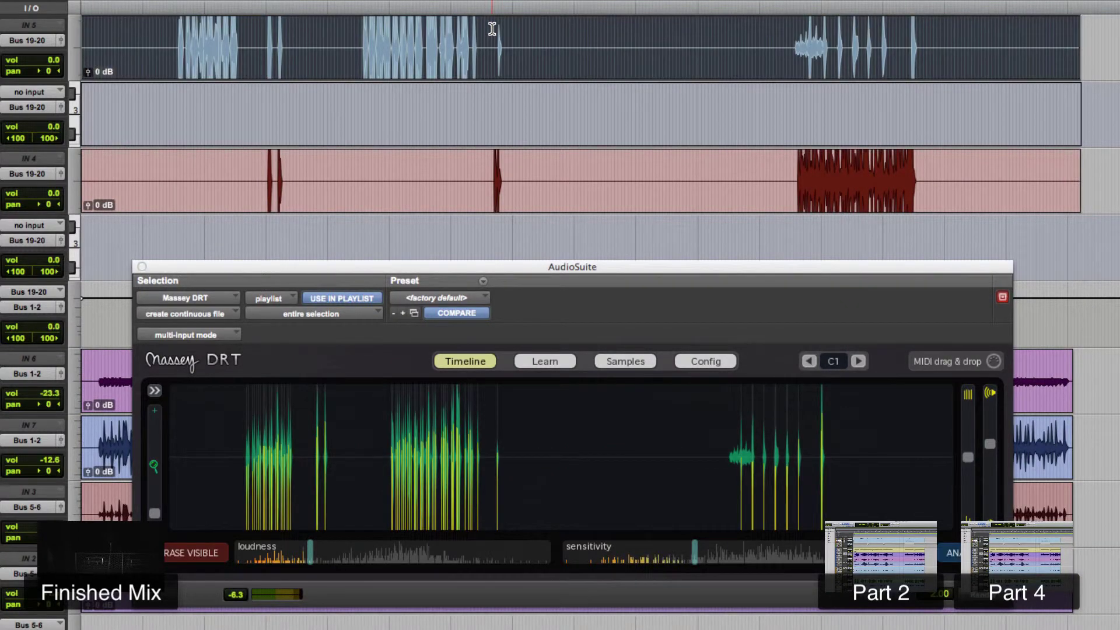
mouse_move(474, 426)
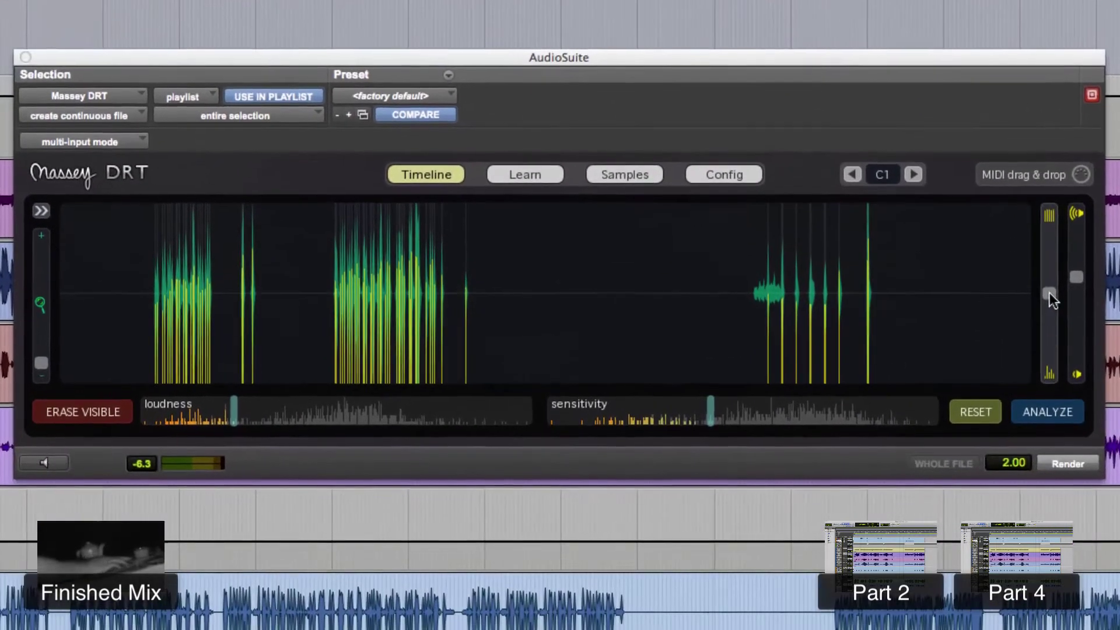
drag(1049, 292, 1048, 240)
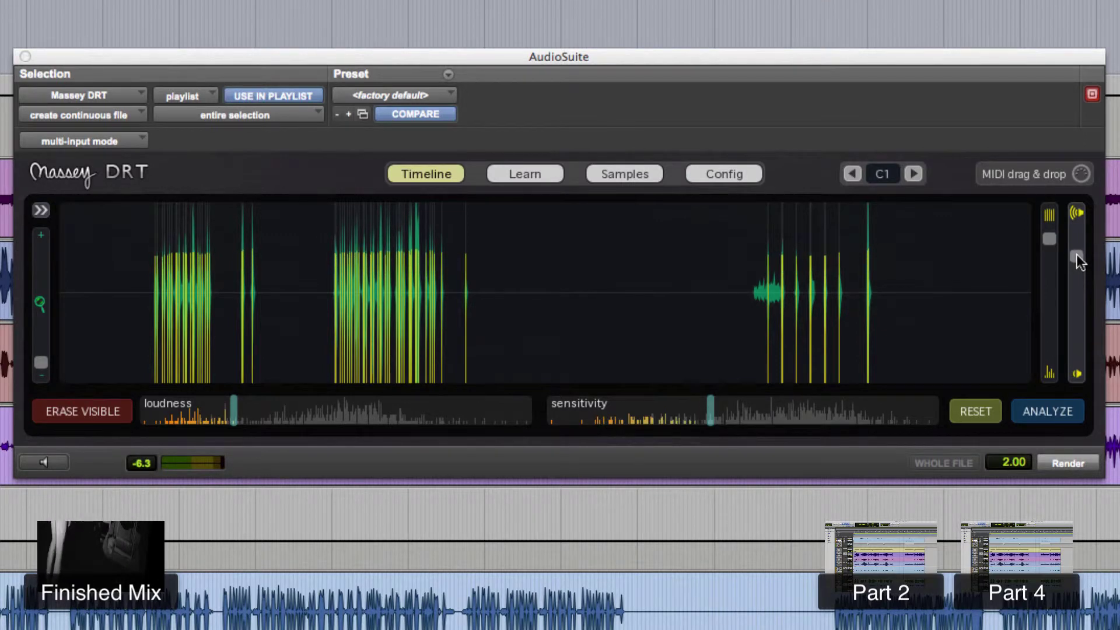
drag(1076, 246, 1074, 215)
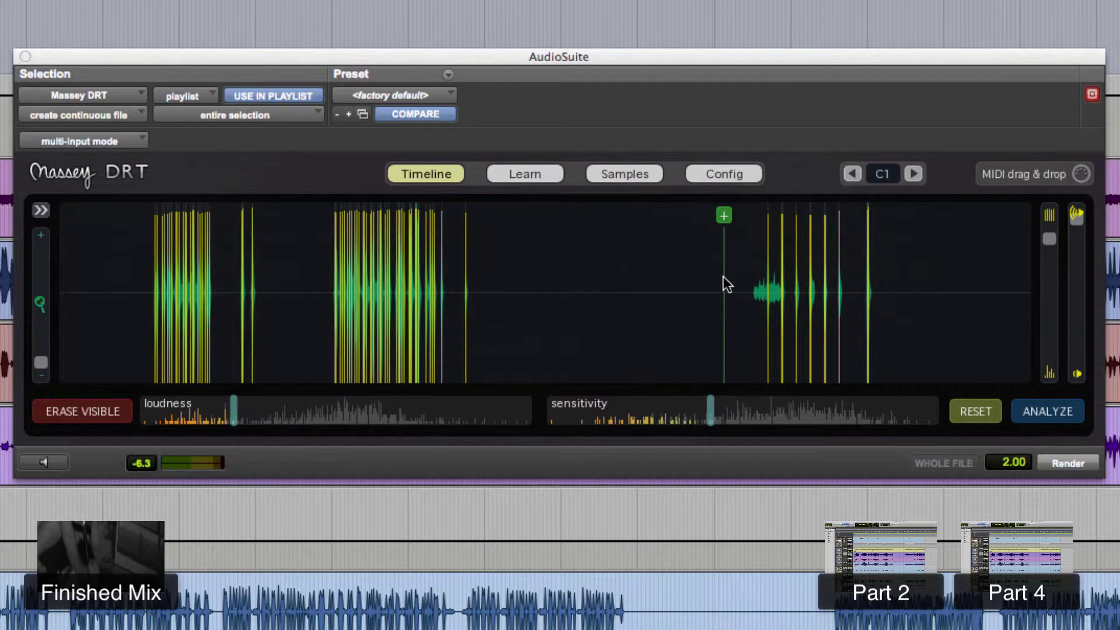
Step: Set DRT's MIDI note to F1 and place the generated MIDI clip on Tom2Rep, aligned with the T2 clip's start
click(913, 174)
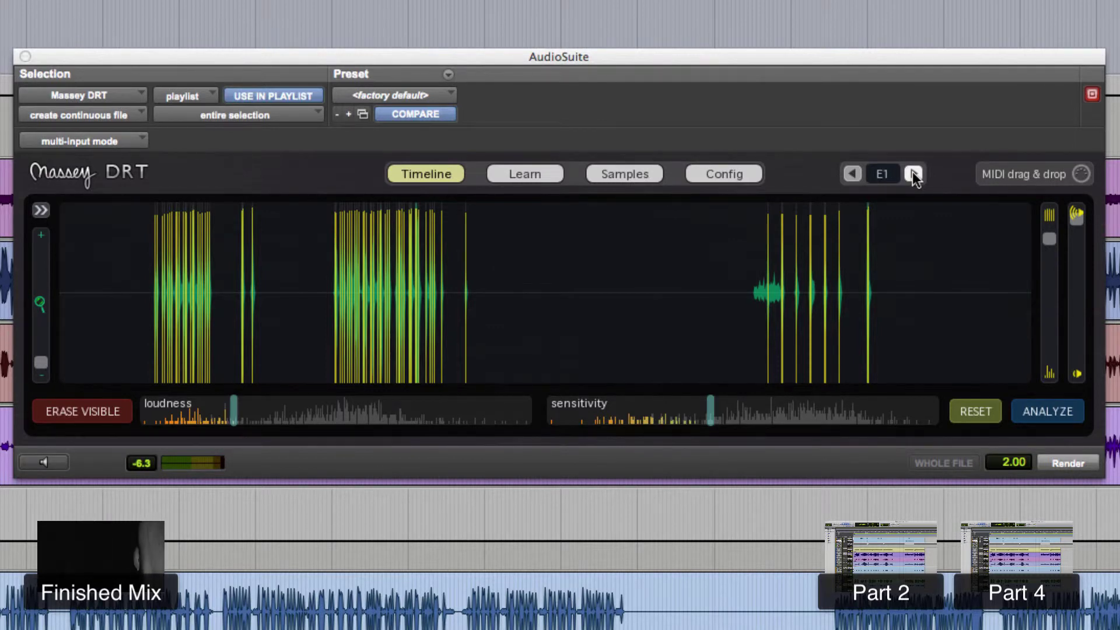
click(913, 174)
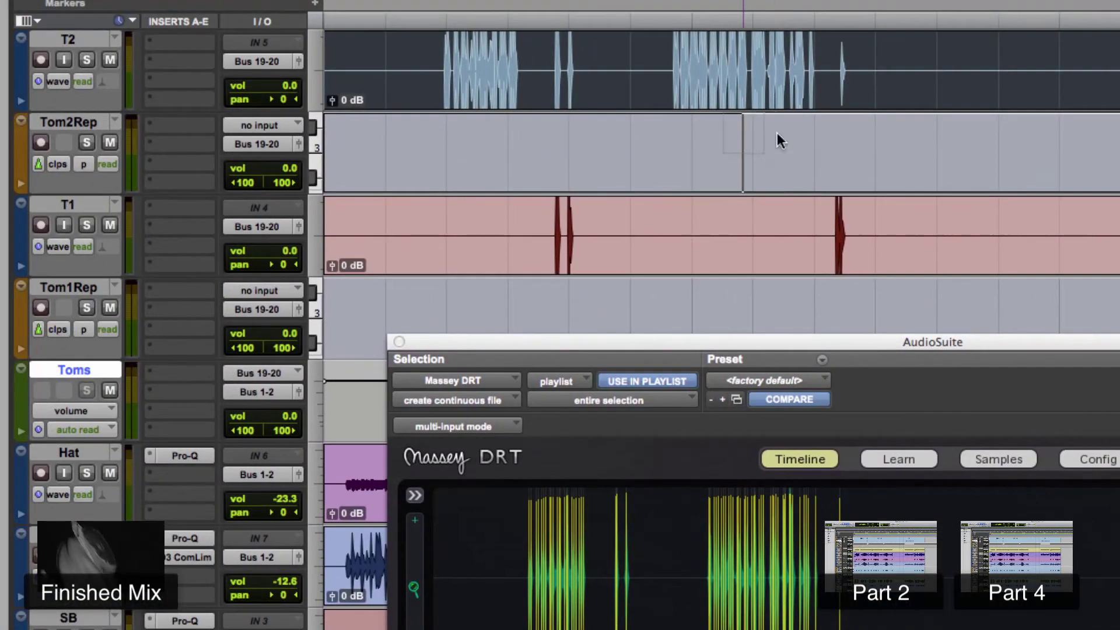
drag(777, 133, 328, 136)
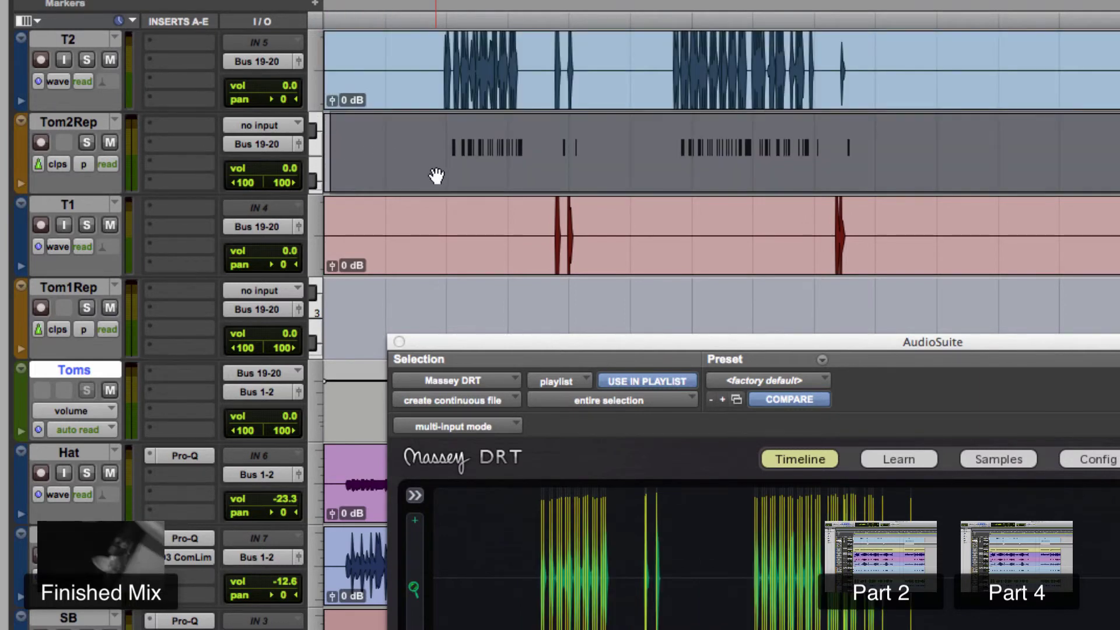
ctrl+click(378, 176)
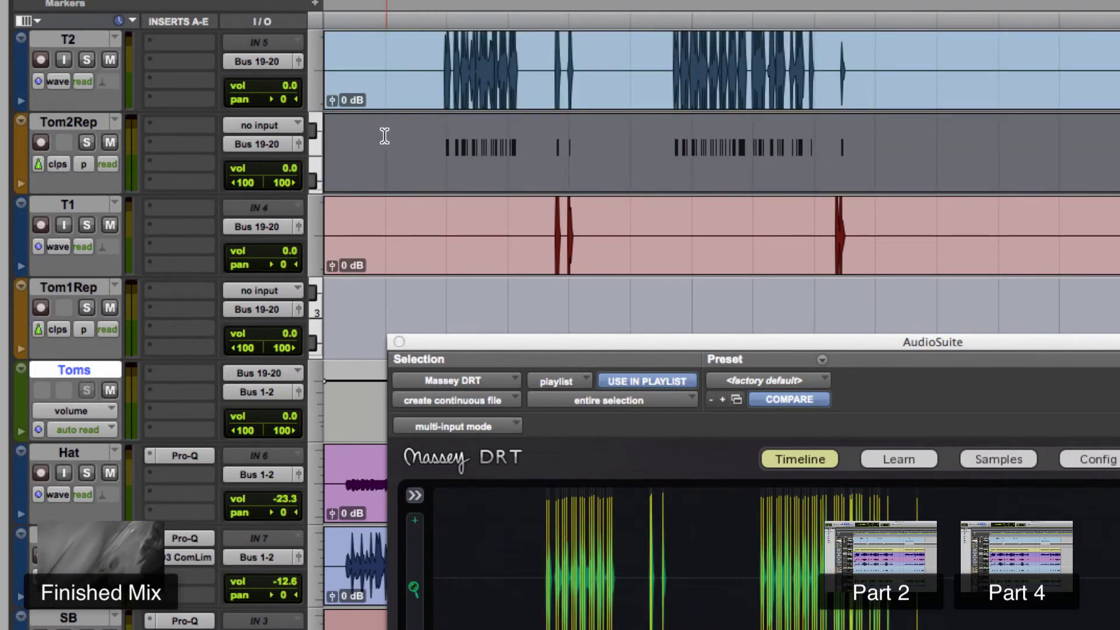
Step: Compare the MIDI notes on Tom2Rep with the T2 hits from bar 14 through the late section around bar 97
click(452, 135)
key(t)
key(t)
key(t)
key(t)
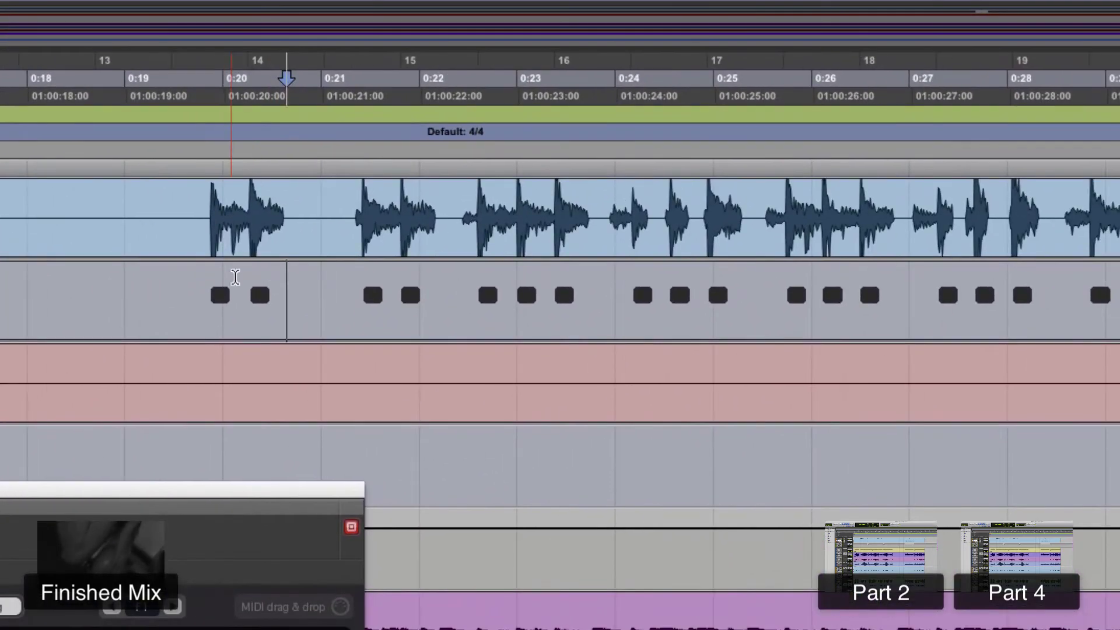
click(220, 279)
key(t)
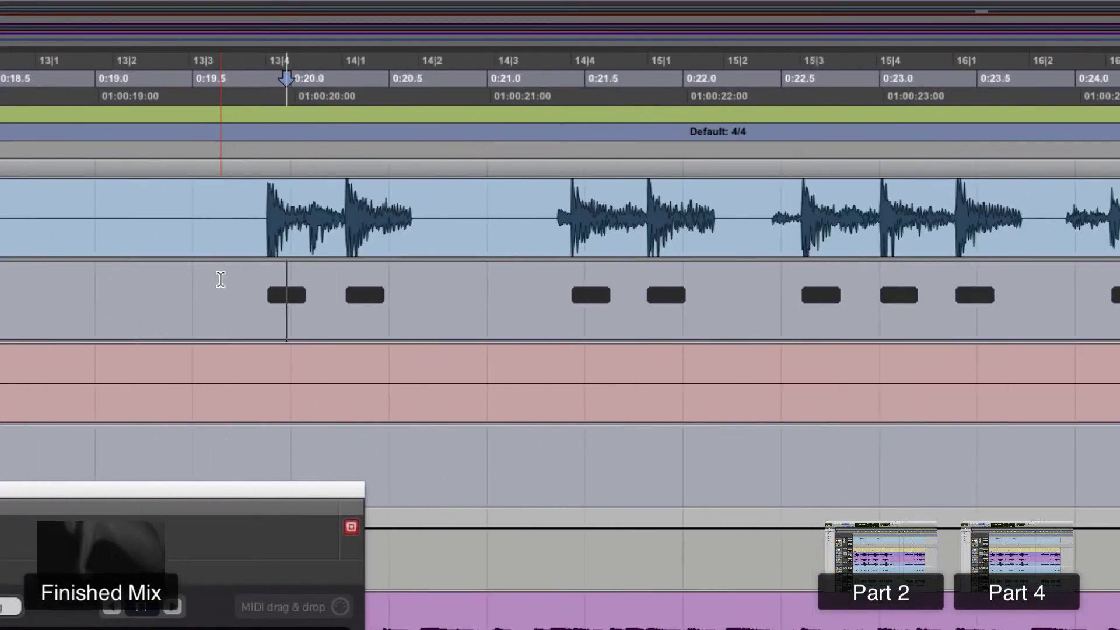
key(r)
key(r)
key(r)
key(r)
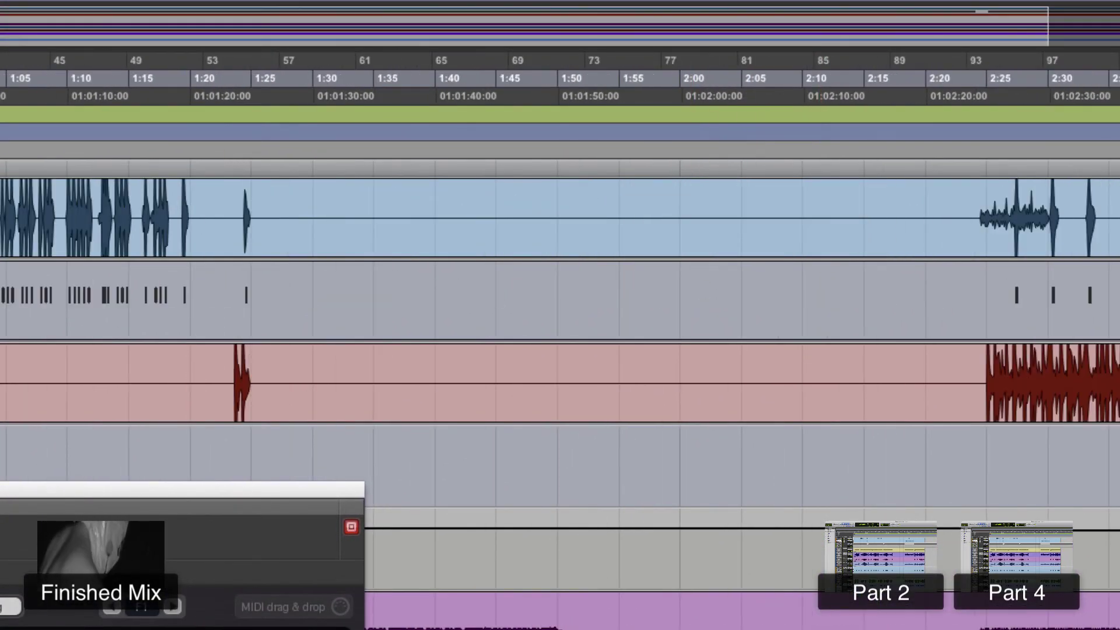
key(t)
key(t)
key(t)
click(528, 201)
key(r)
key(r)
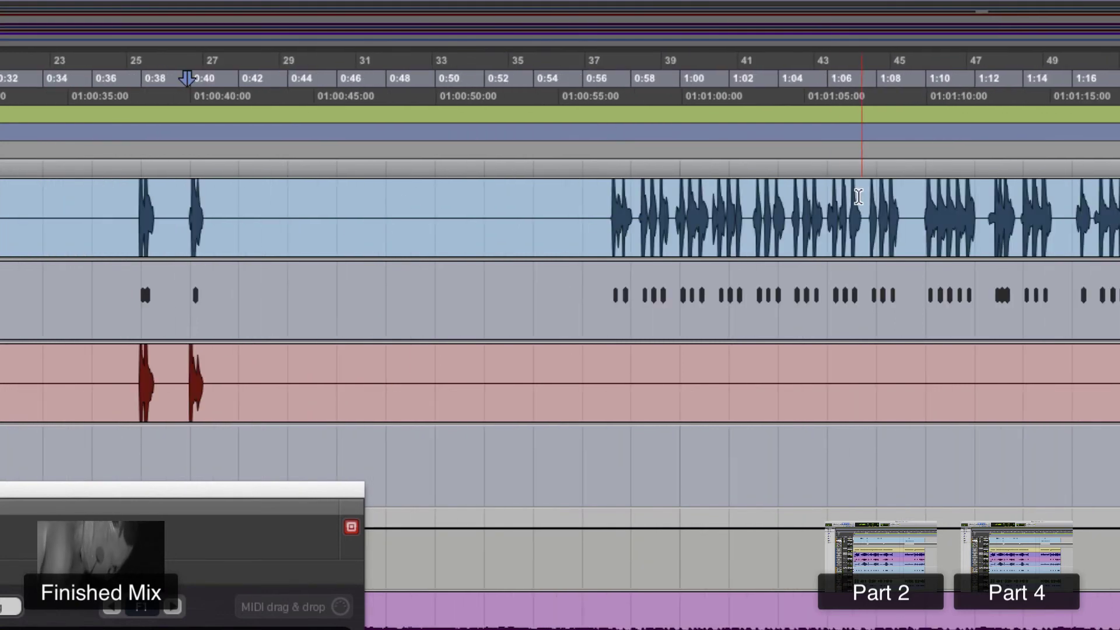
click(990, 201)
key(t)
key(r)
key(r)
key(r)
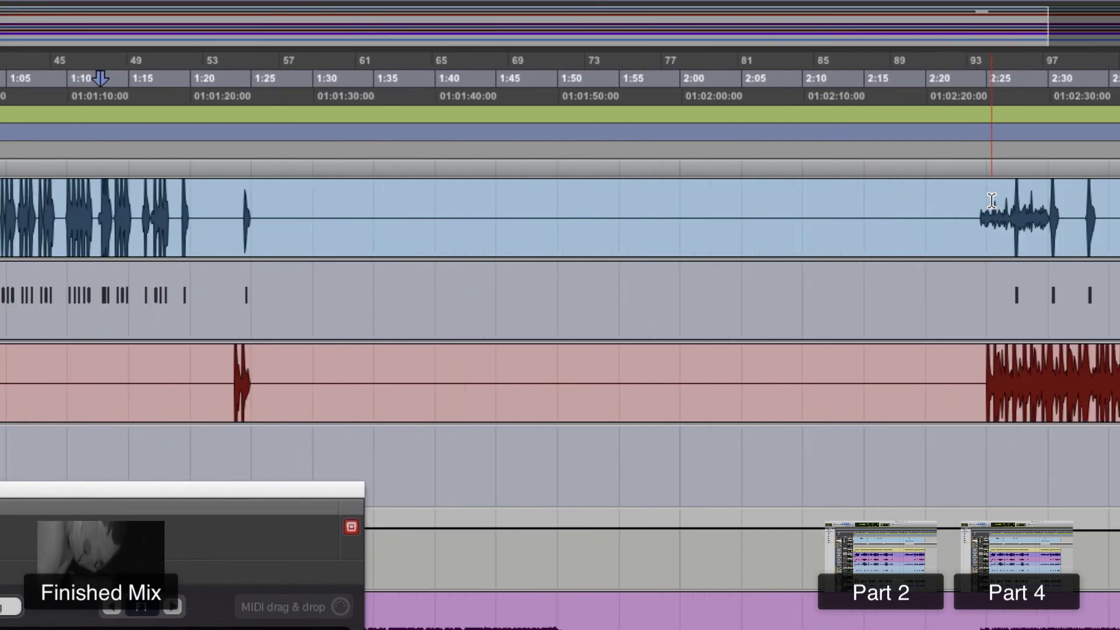
Step: Delete the empty leftover MIDI clip after the last hit on the Tom2Rep track
click(332, 305)
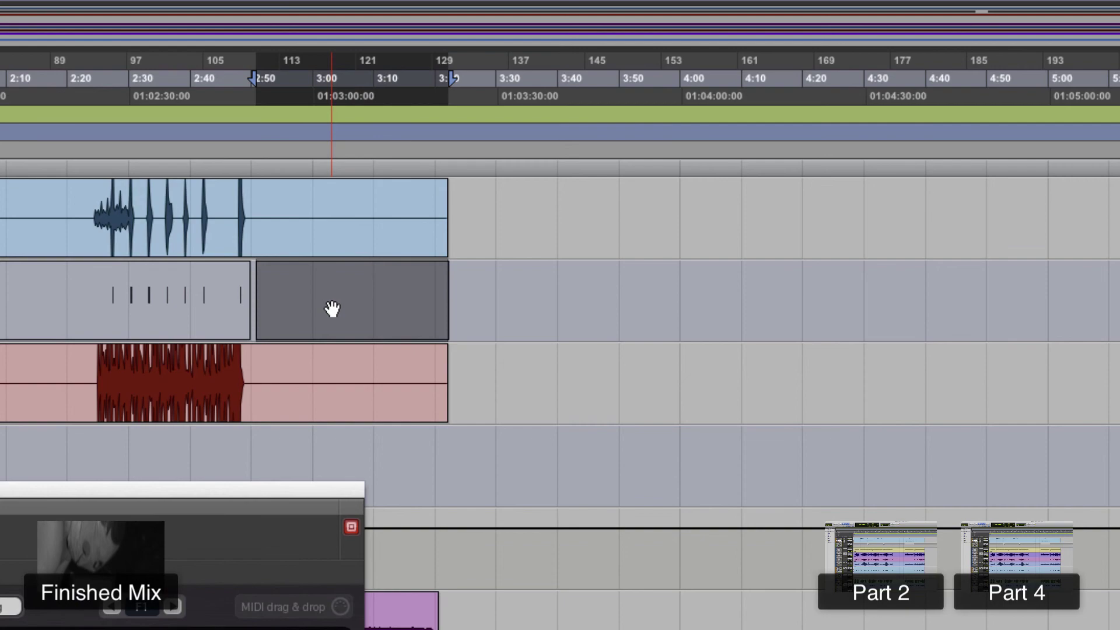
key(Delete)
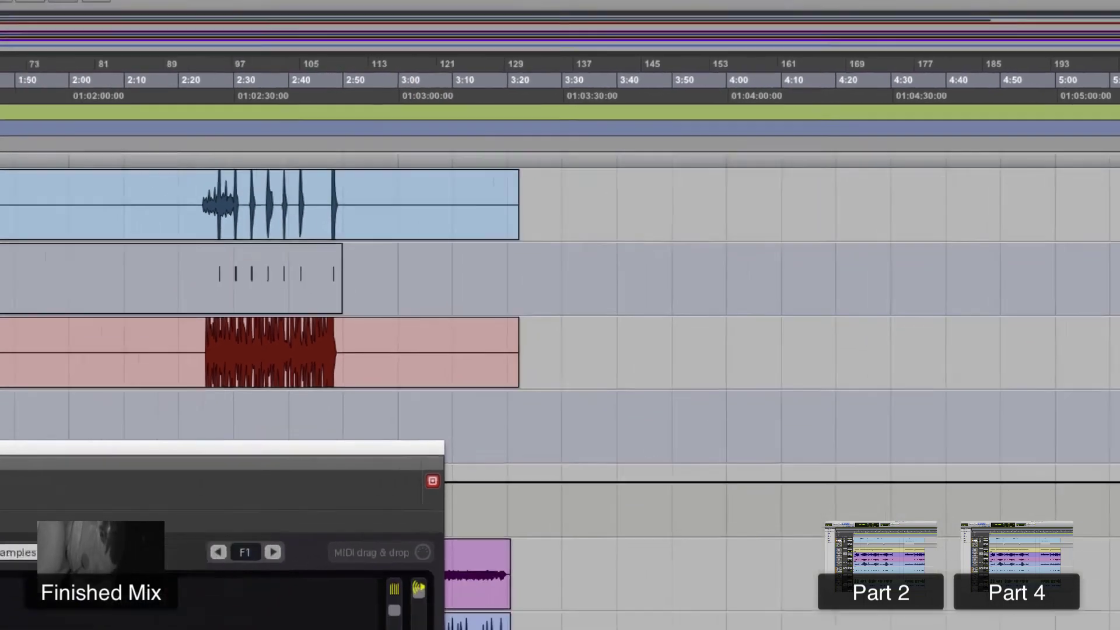